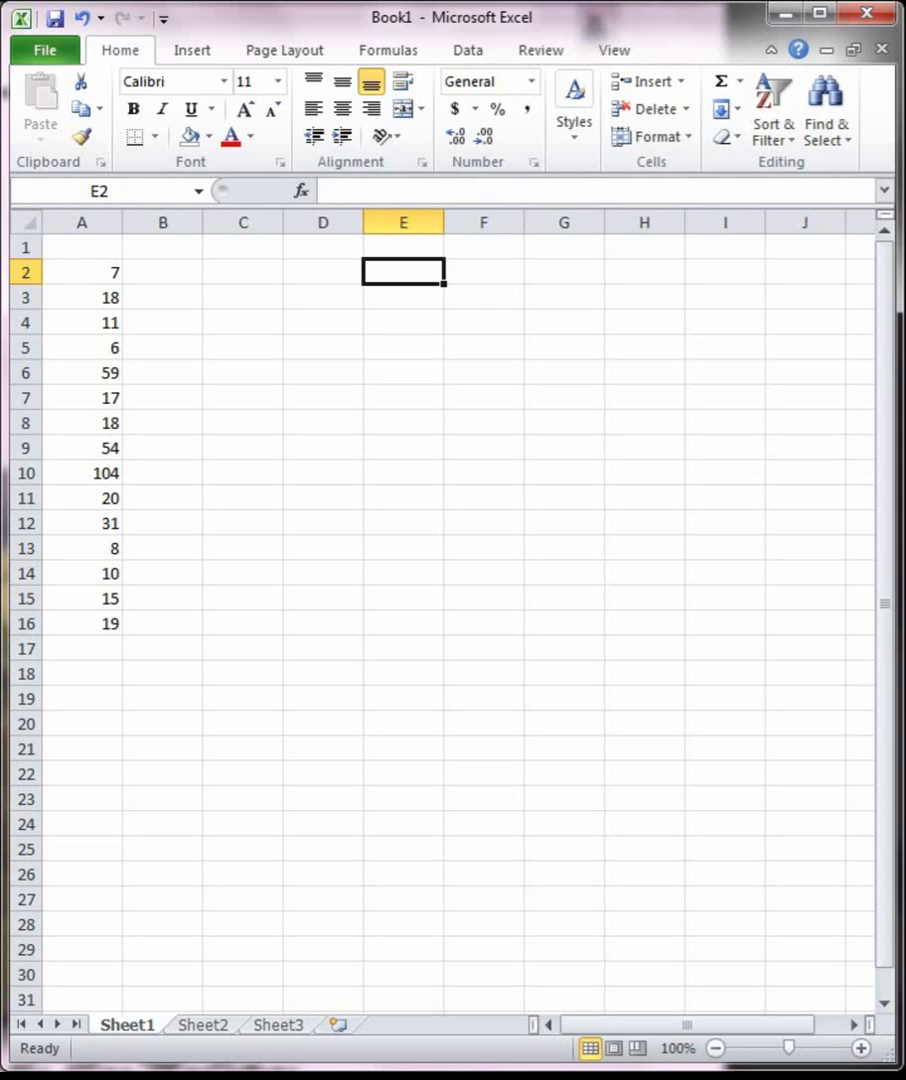
# - Enter the heading '5 Number Summary' in E2
pyautogui.write('5')
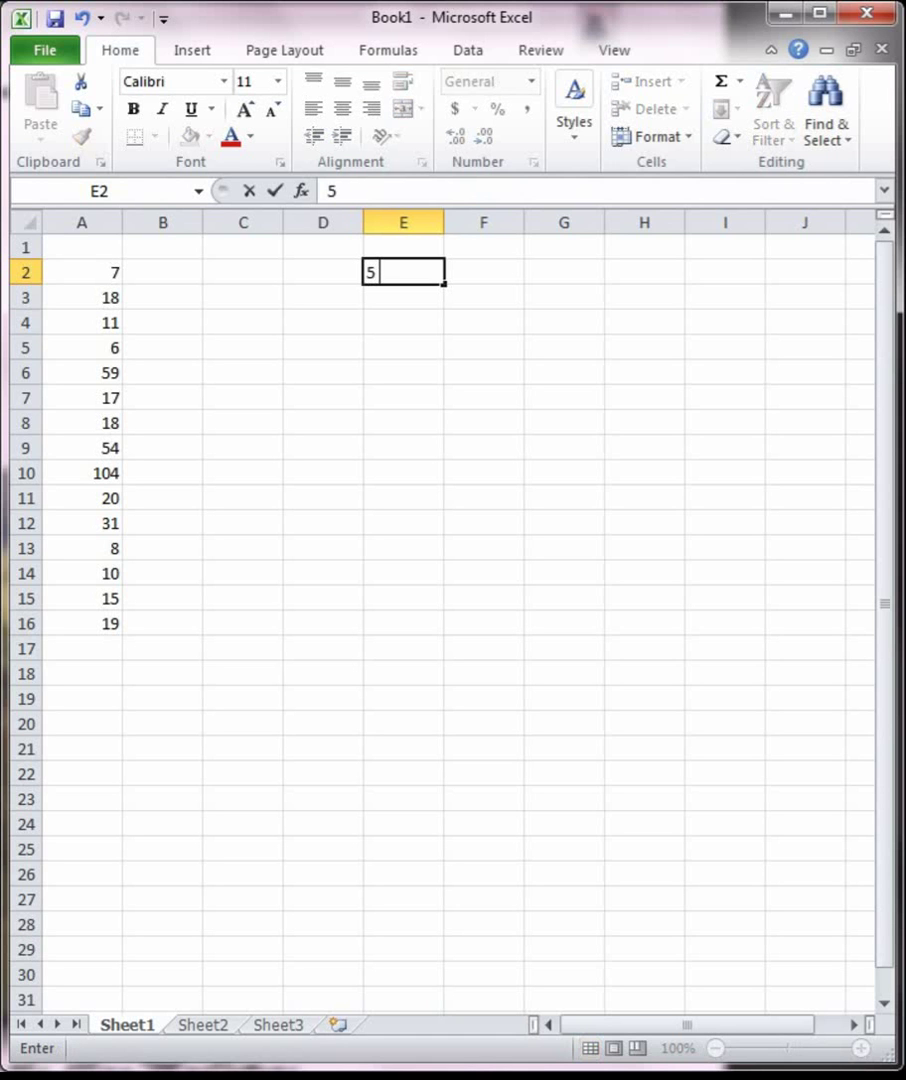
pyautogui.write(' Number Summar')
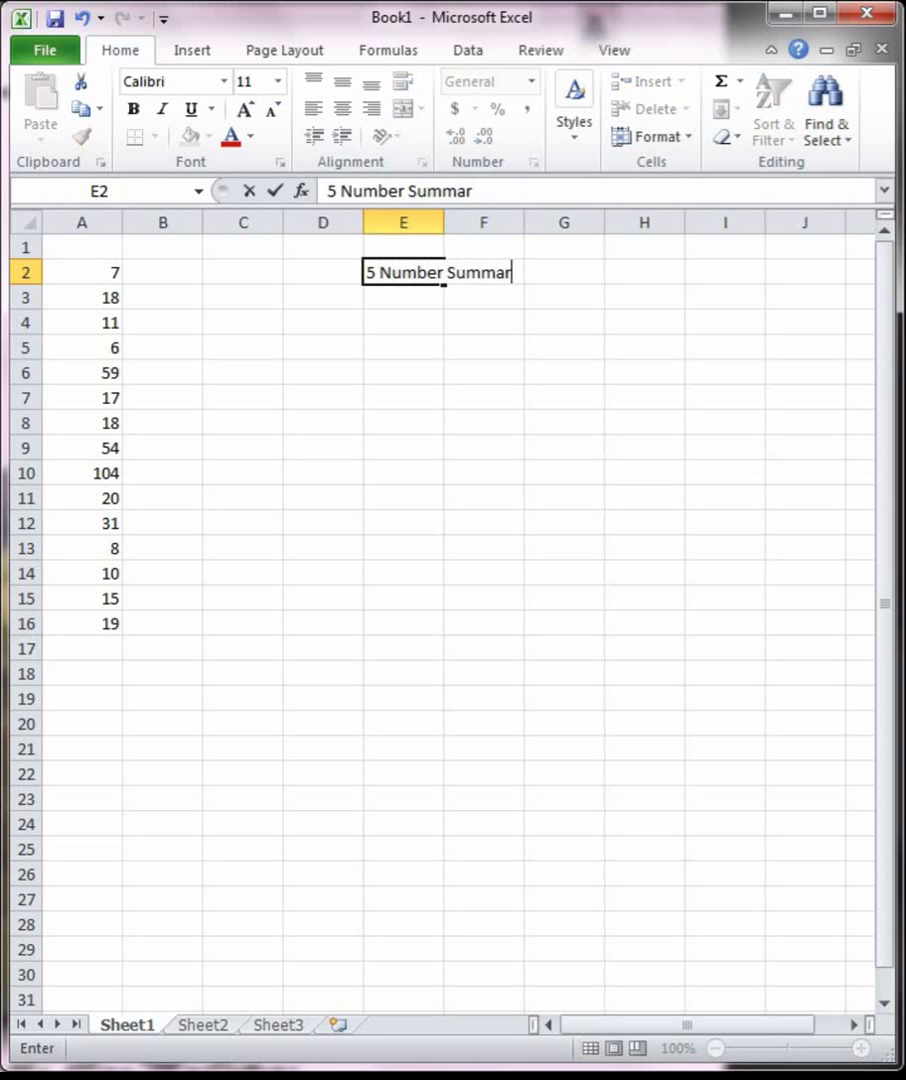
pyautogui.press('Return')
pyautogui.click(368, 272)
pyautogui.click(484, 190)
pyautogui.write('y')
pyautogui.press('Return')
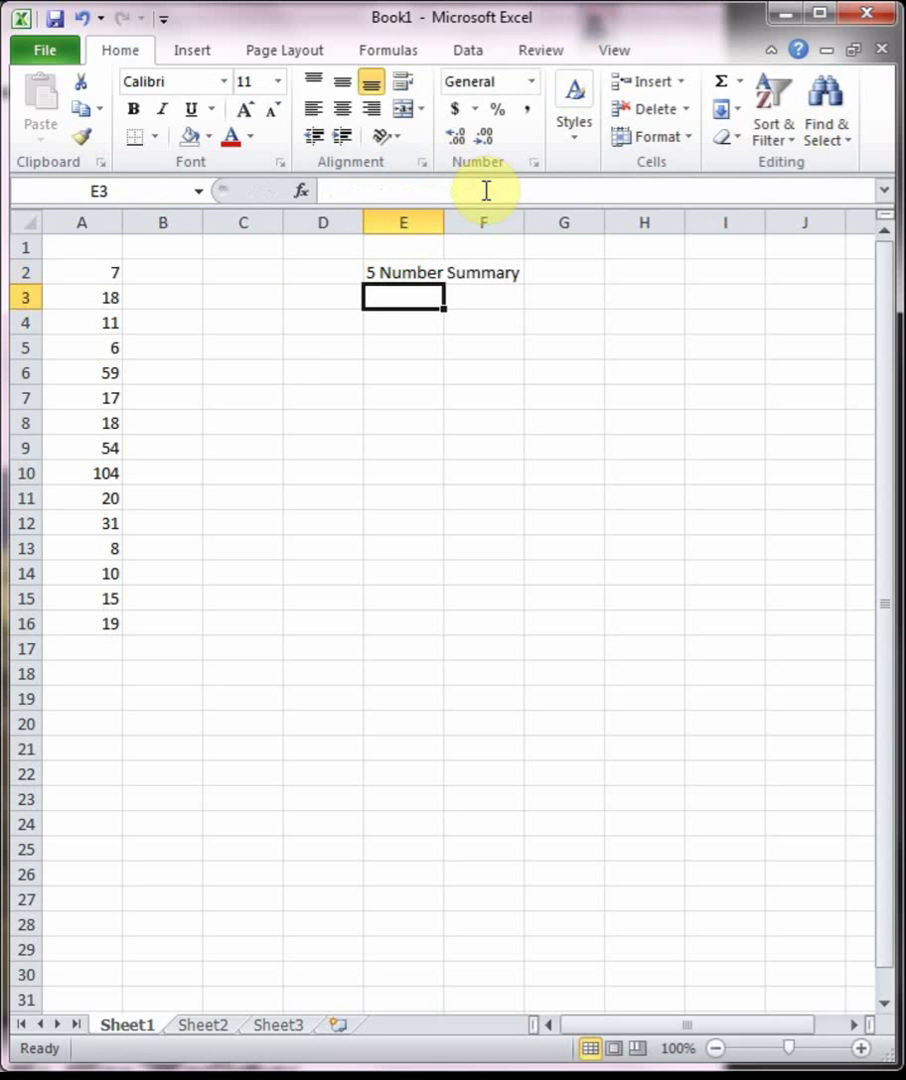
# - Add the labels Min, Q1, Median, Q3 and Max below it, correcting the Median typo
pyautogui.write('Min')
pyautogui.press('Return')
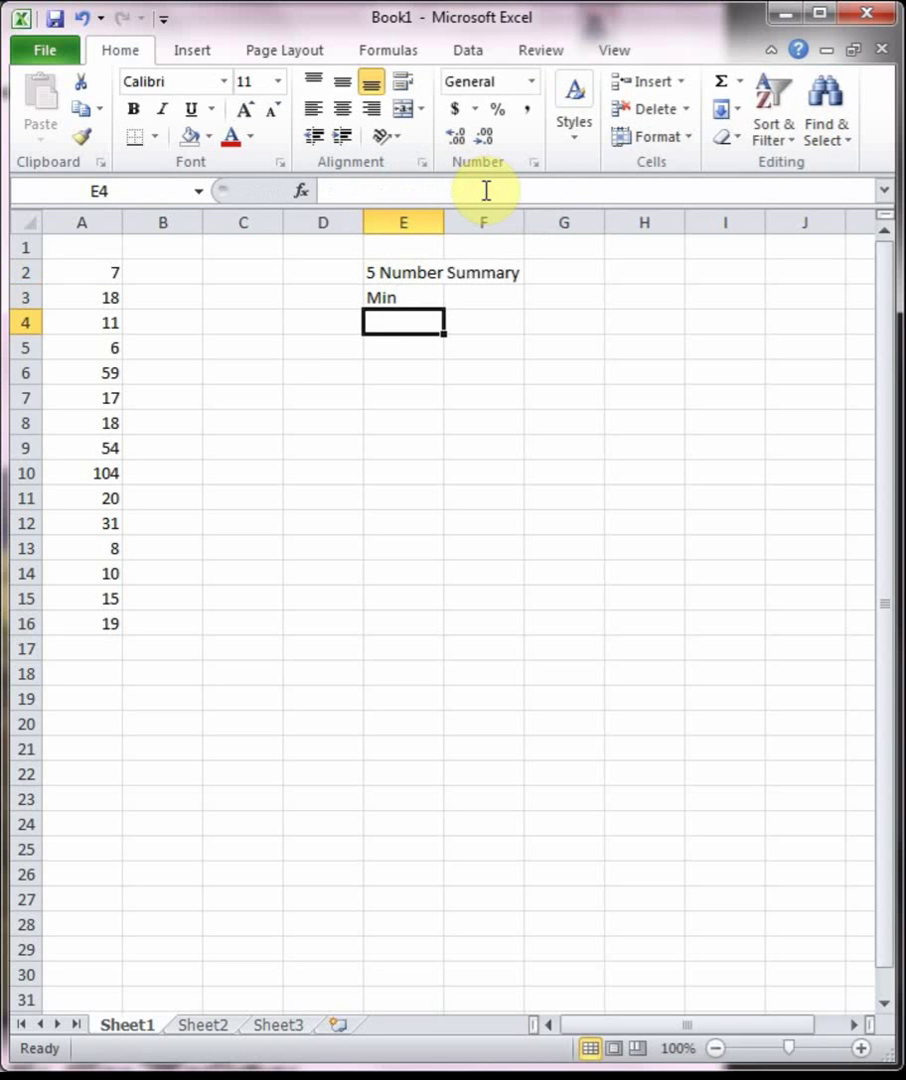
pyautogui.write('Q1')
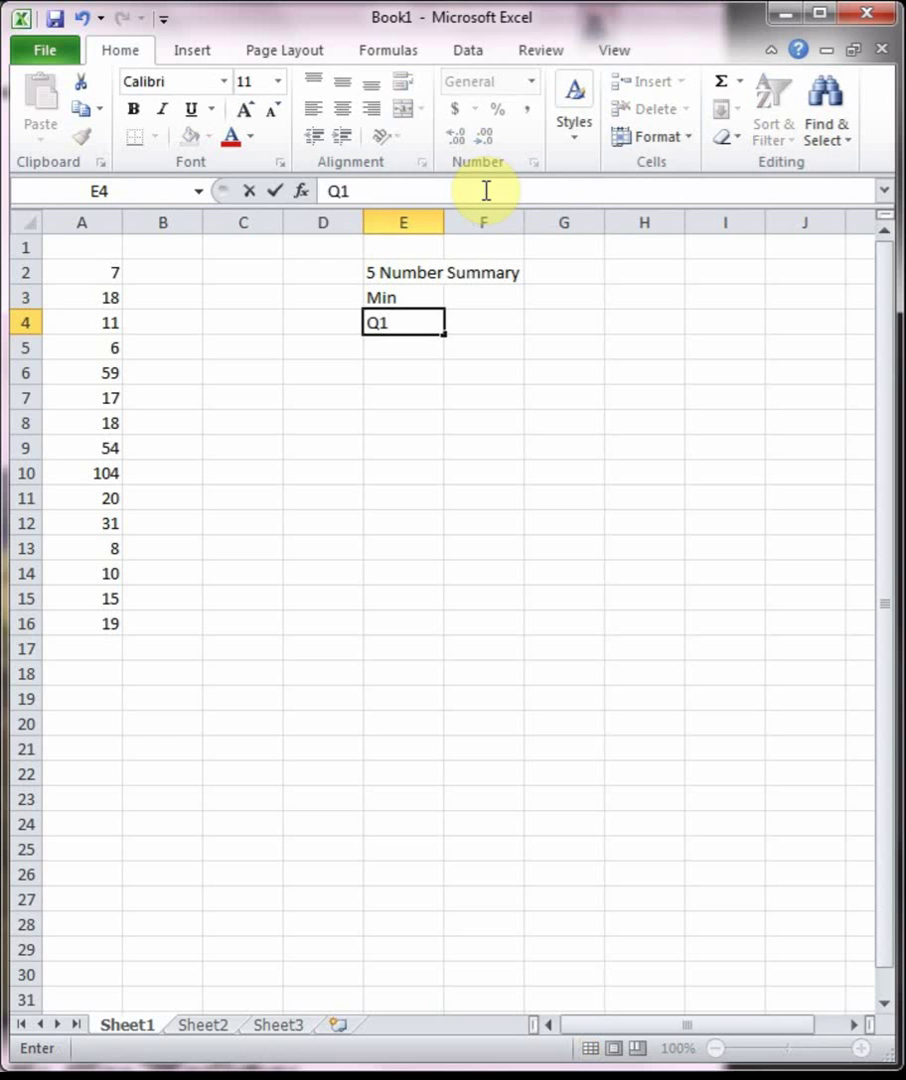
pyautogui.press('Return')
pyautogui.write("Median'")
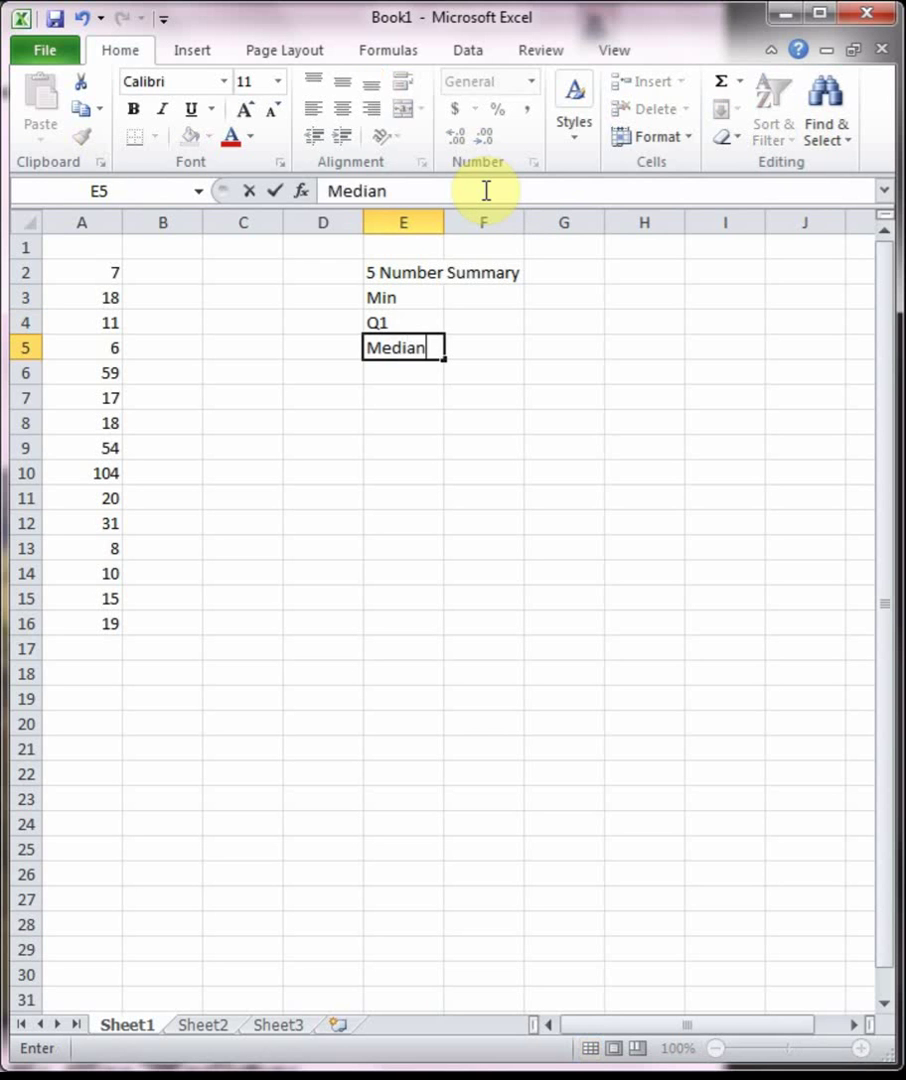
pyautogui.press('Return')
pyautogui.press('Up')
pyautogui.click(468, 190)
pyautogui.press('BackSpace')
pyautogui.press('Return')
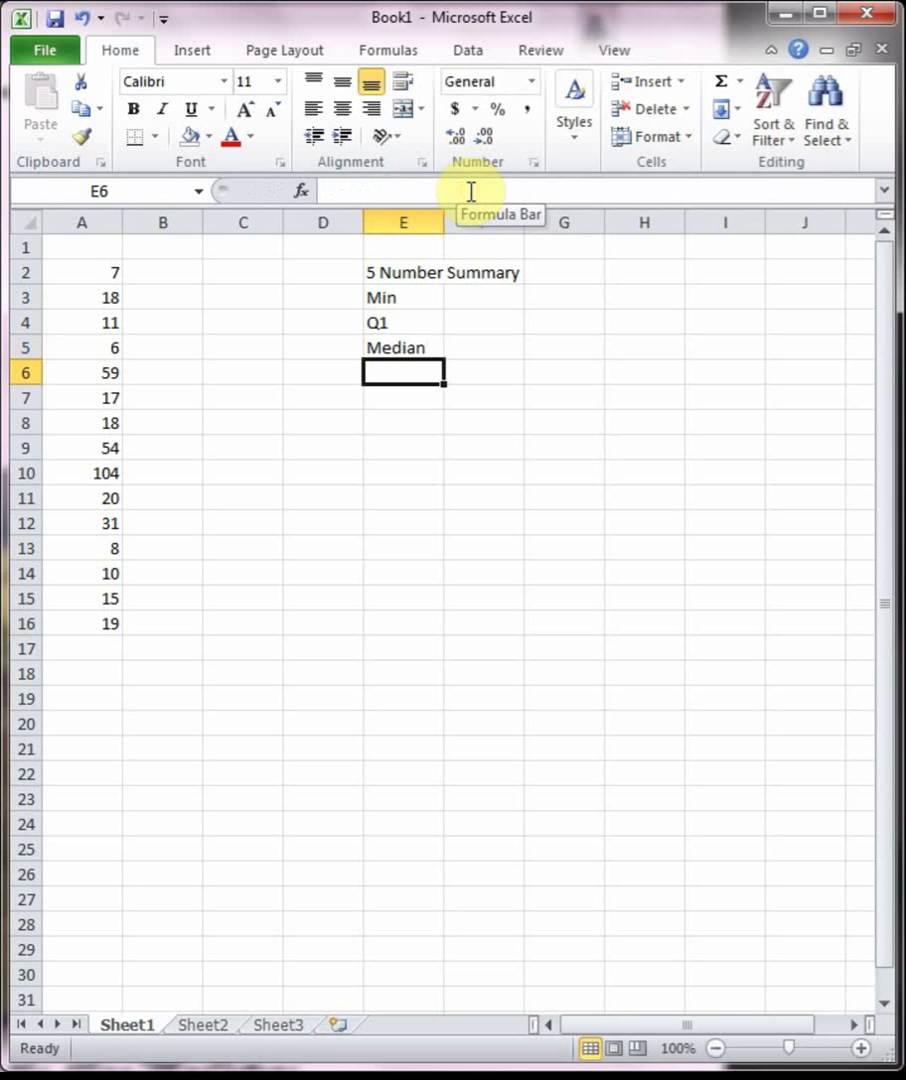
pyautogui.write('Q3')
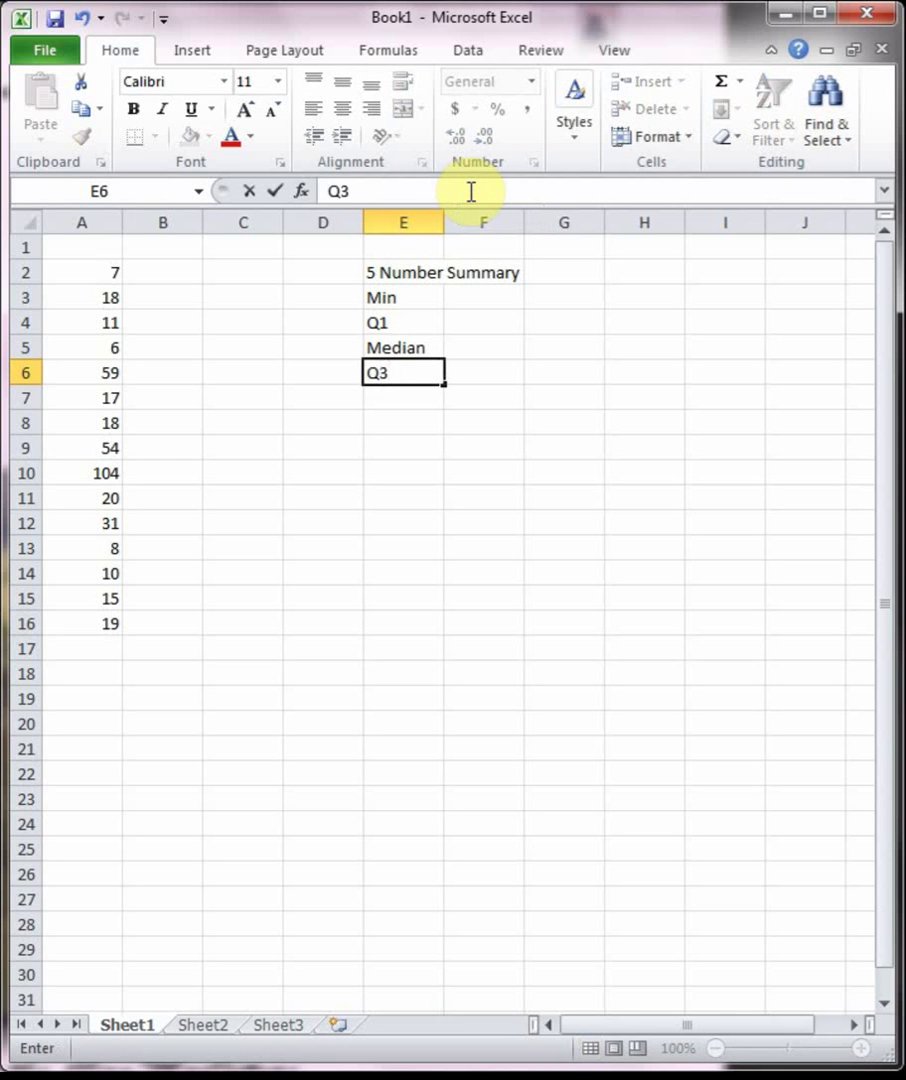
pyautogui.press('Return')
pyautogui.write('Max')
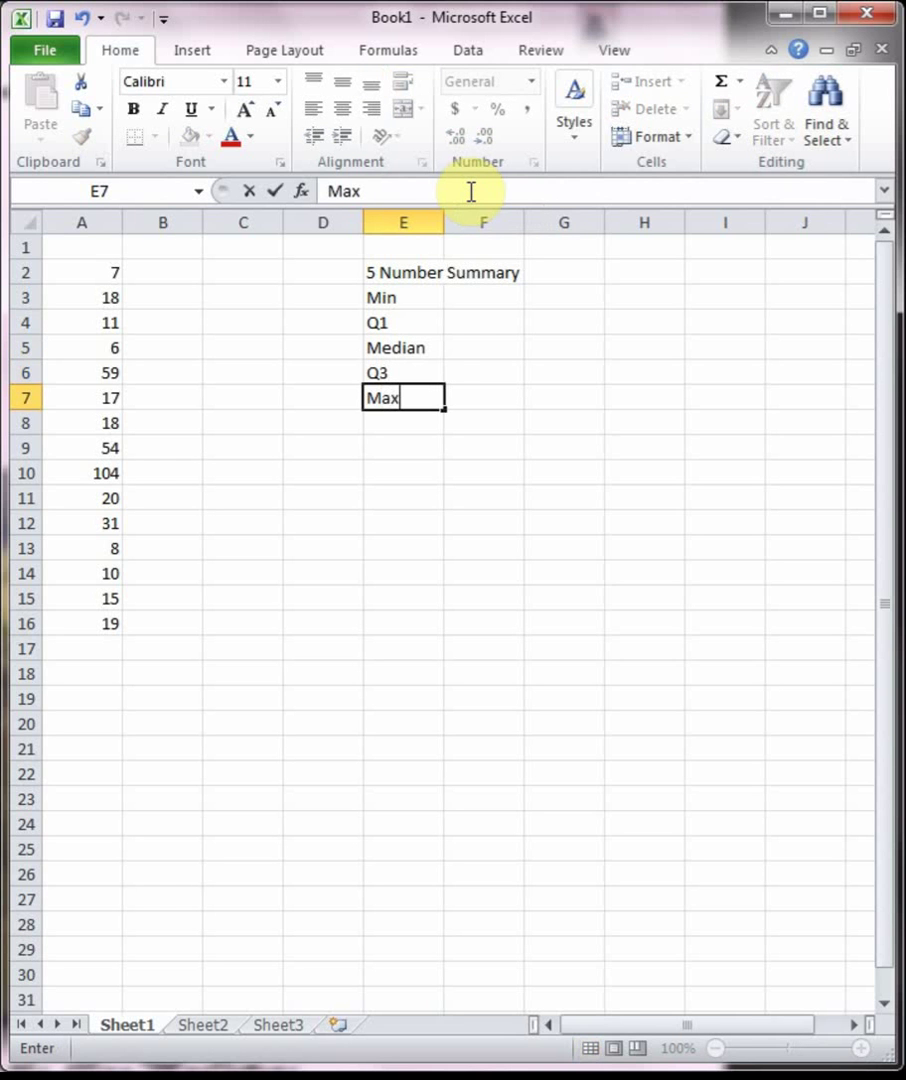
pyautogui.click(430, 302)
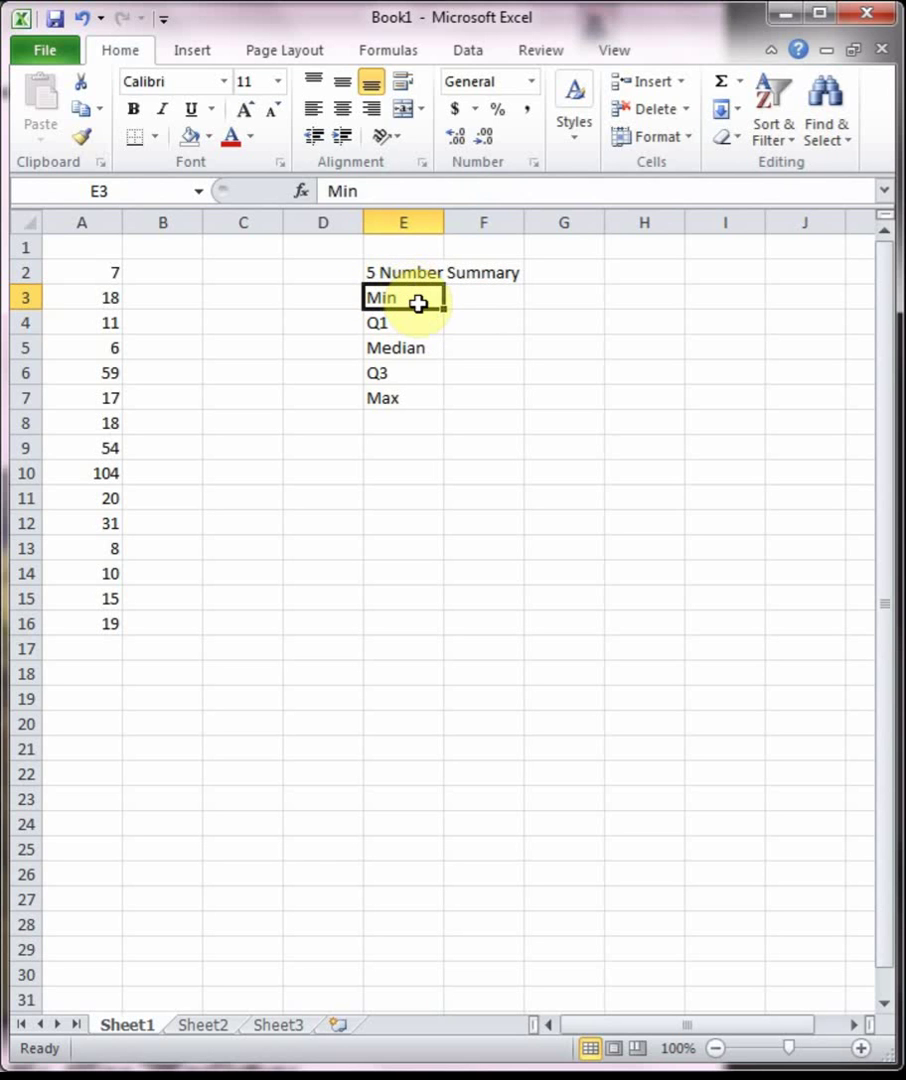
pyautogui.click(418, 328)
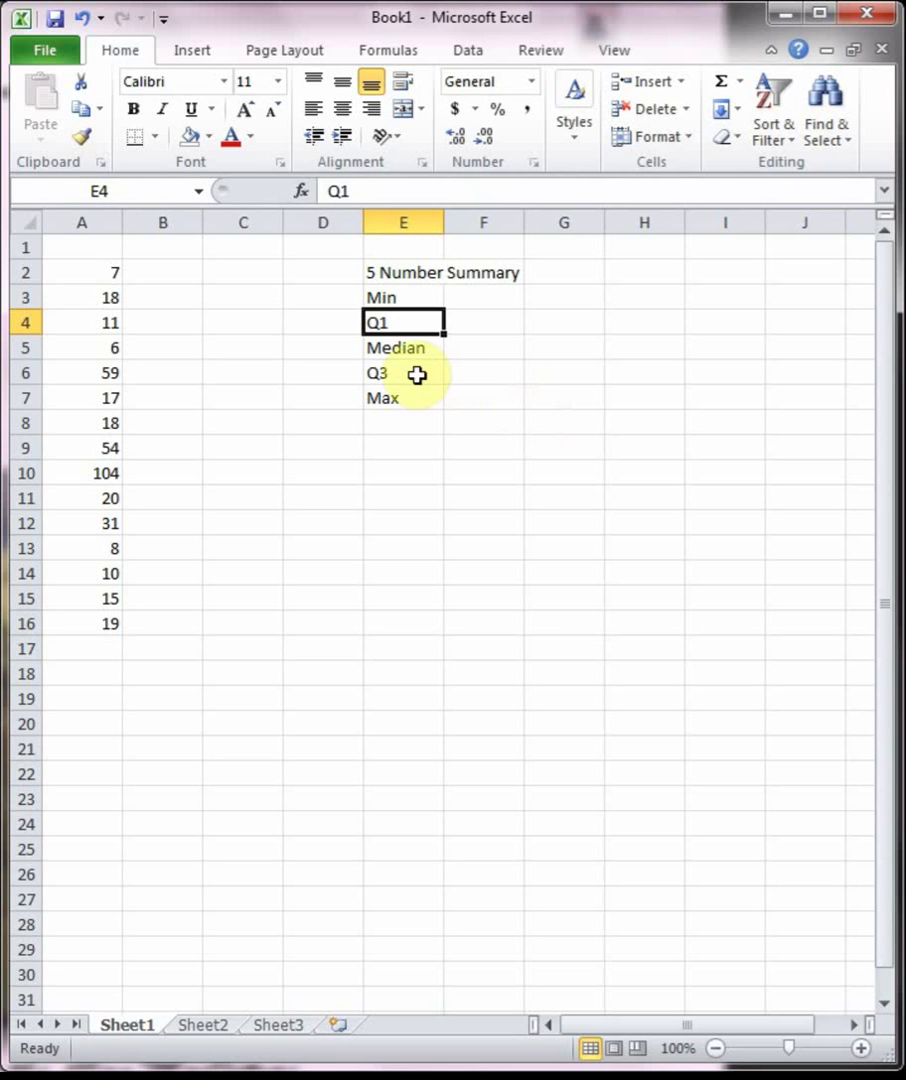
pyautogui.click(405, 343)
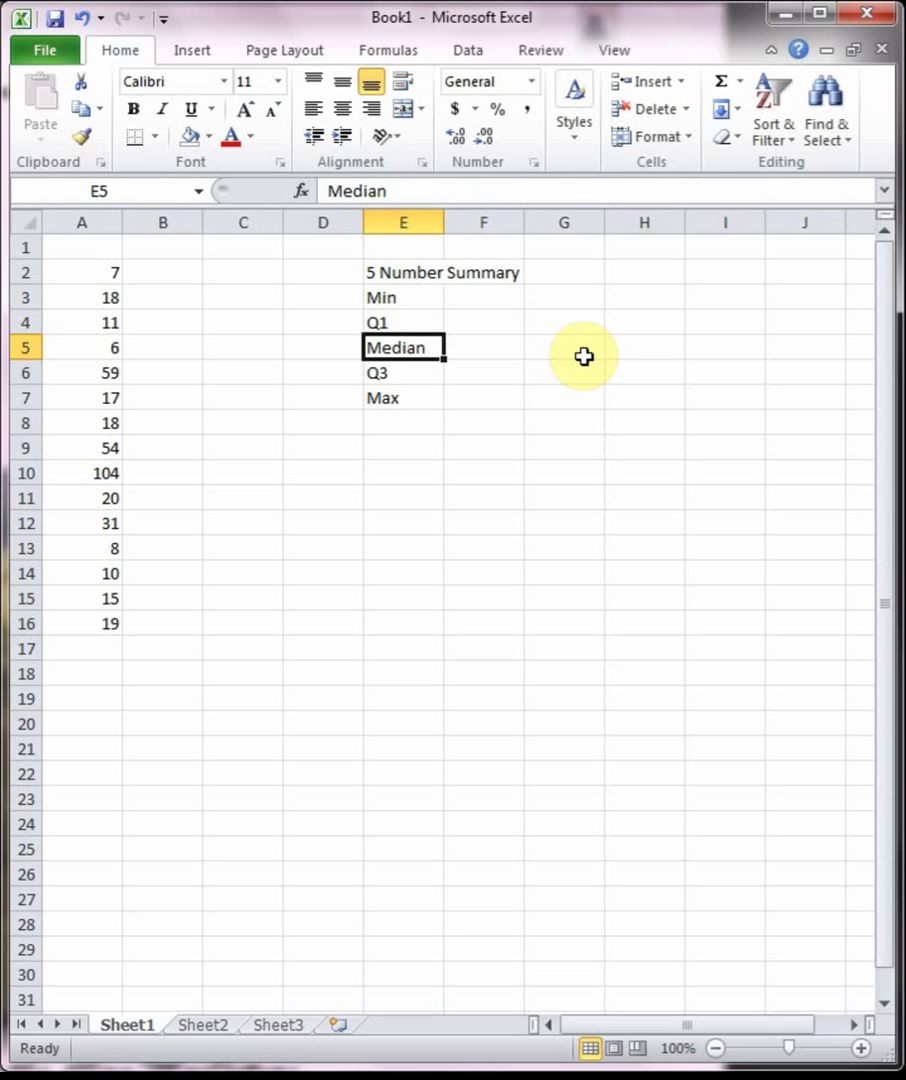
pyautogui.click(432, 373)
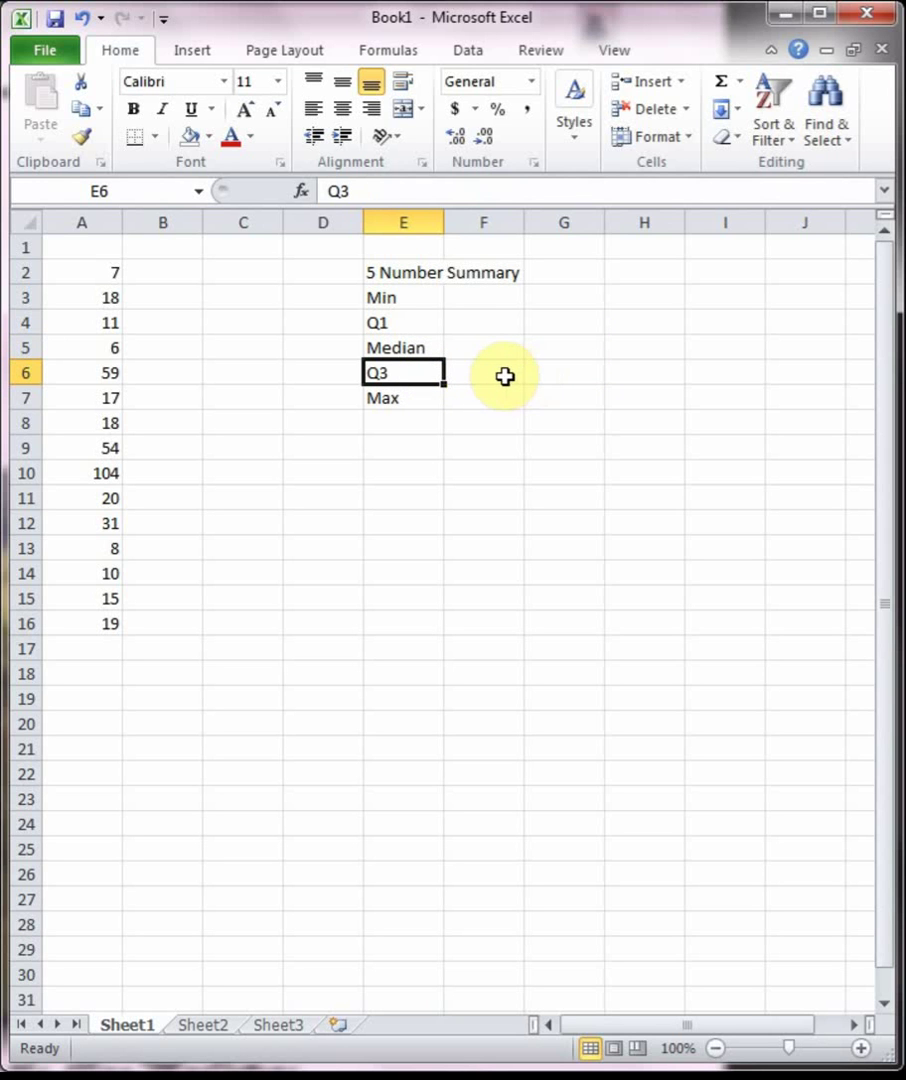
pyautogui.click(413, 416)
pyautogui.press('Up')
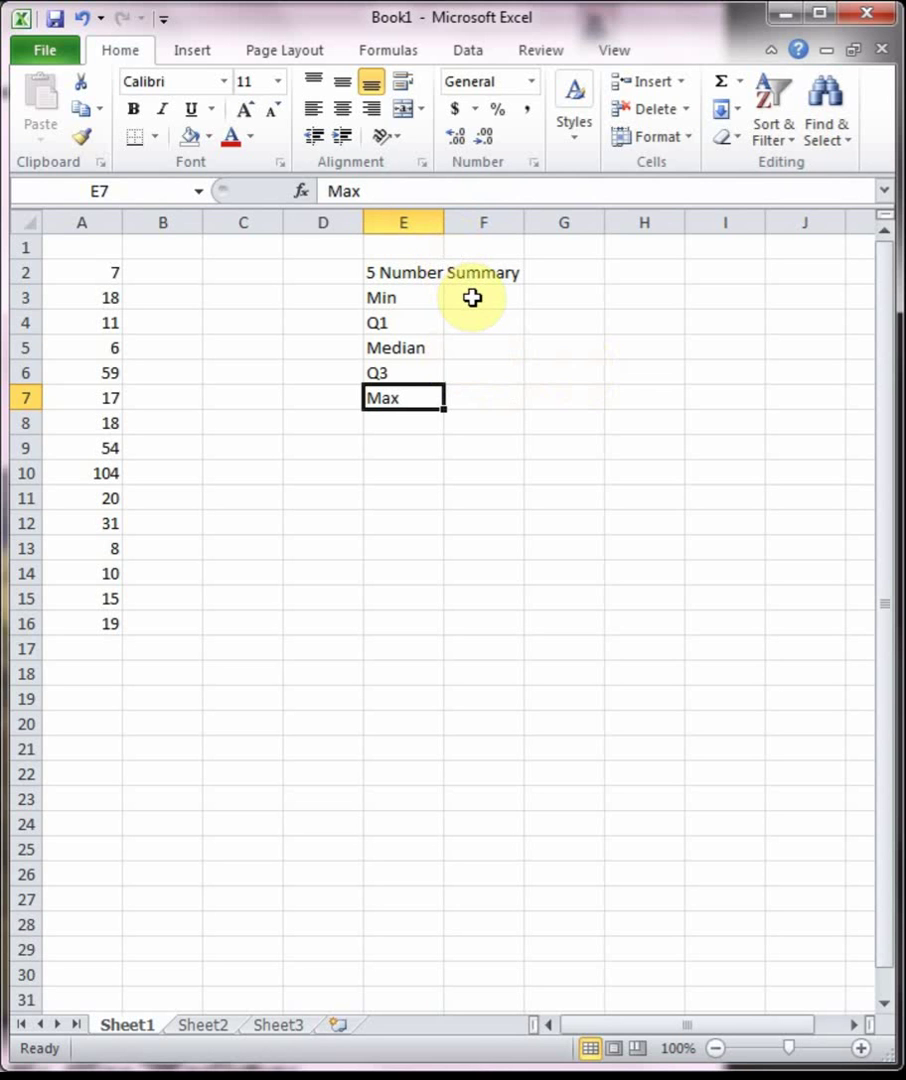
# - Sort the 15 values in A2:A16 from smallest to largest
pyautogui.moveTo(86, 280); pyautogui.dragTo(101, 616)
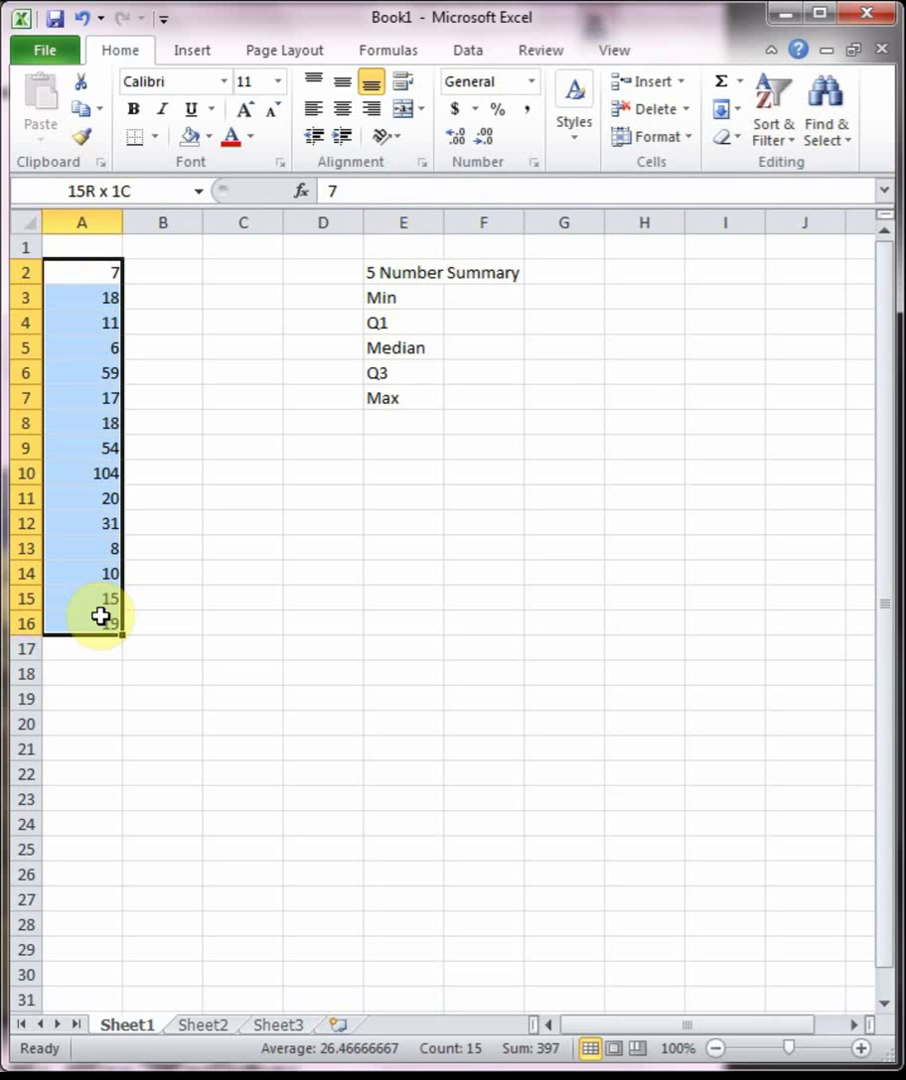
pyautogui.click(766, 125)
pyautogui.click(775, 168)
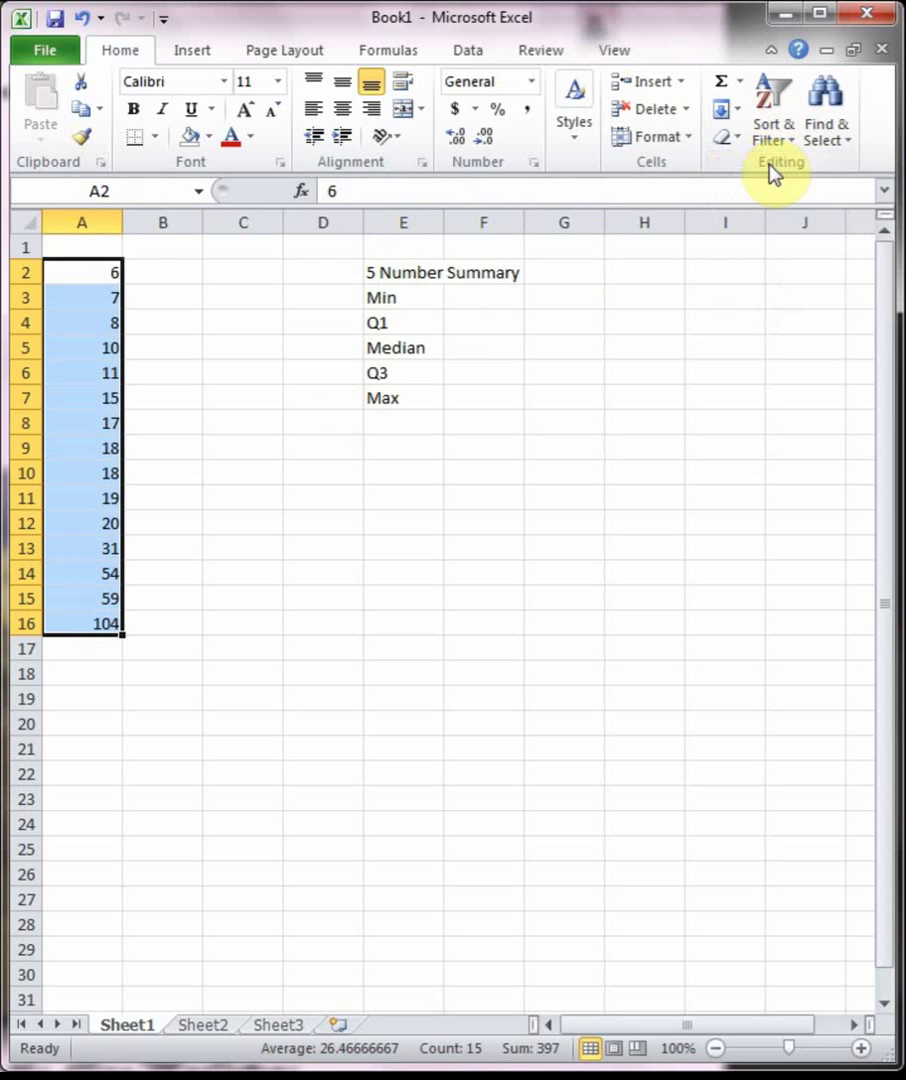
# - Enter Min 6 in F3 and Max 104 in F7
pyautogui.click(480, 298)
pyautogui.write('6')
pyautogui.click(475, 398)
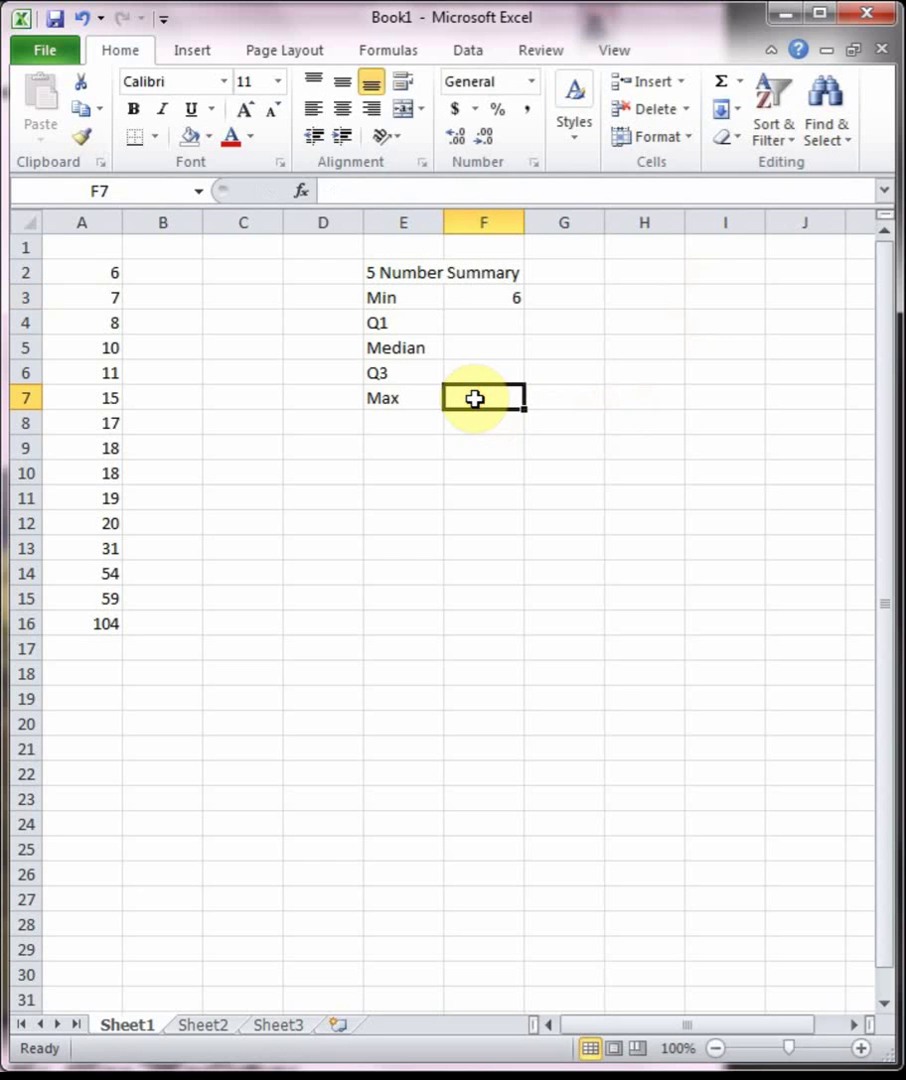
pyautogui.write('104')
# - Compute the median 18 in F5 with =MEDIAN(A2:A16)
pyautogui.click(463, 345)
pyautogui.write('=med')
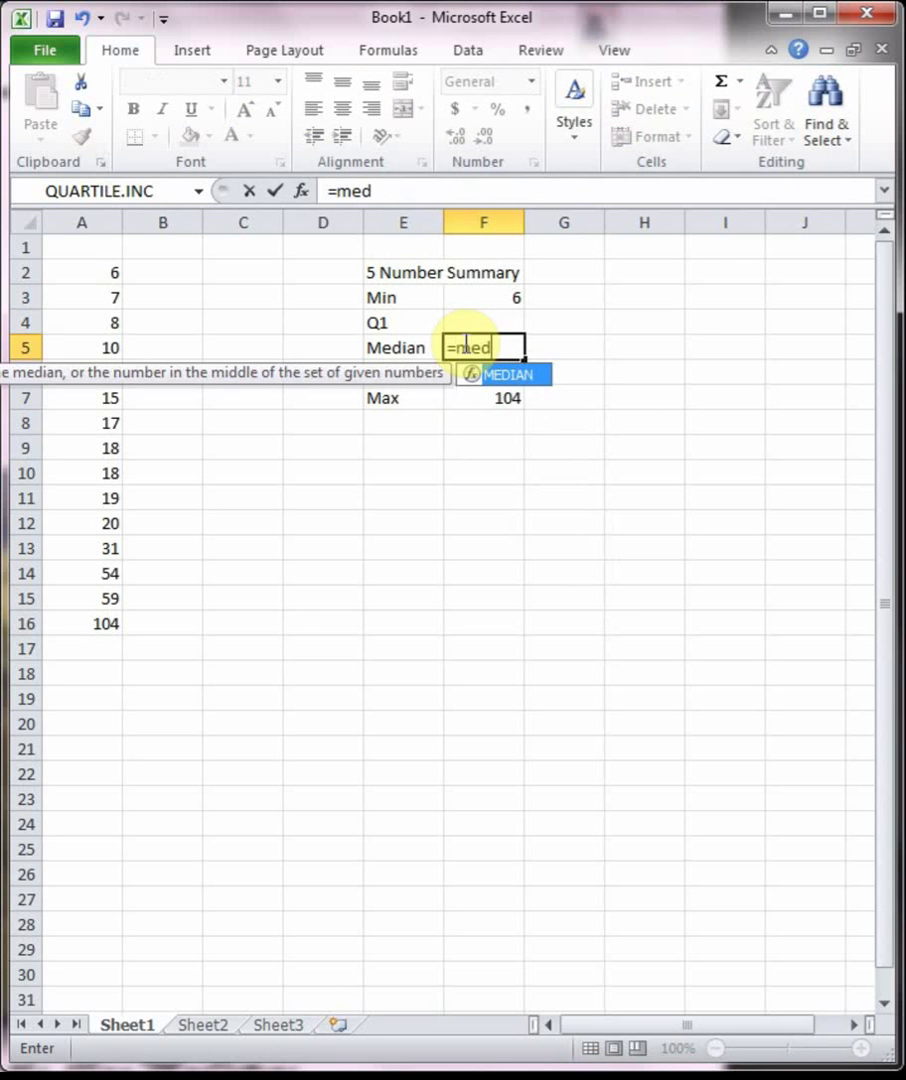
pyautogui.write('ian(')
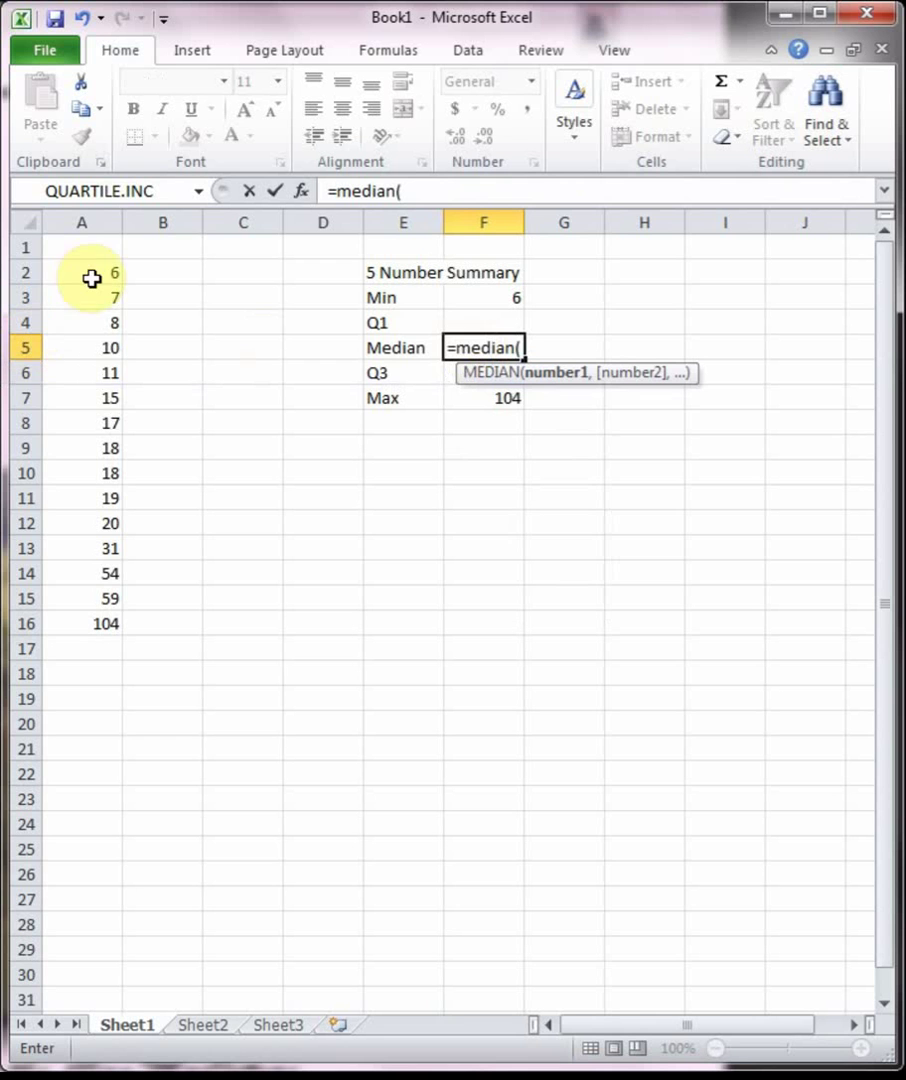
pyautogui.moveTo(91, 278); pyautogui.dragTo(75, 622)
pyautogui.write(')')
pyautogui.press('Return')
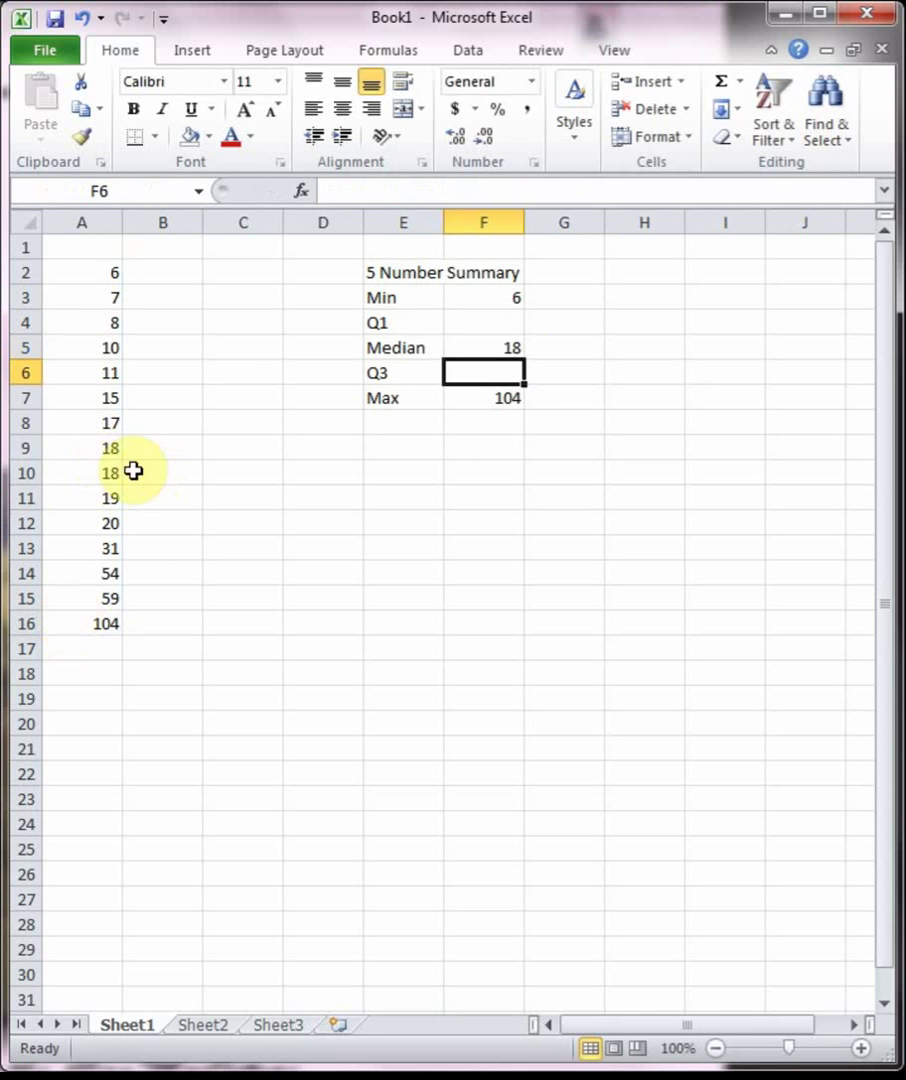
pyautogui.moveTo(92, 270); pyautogui.dragTo(106, 622)
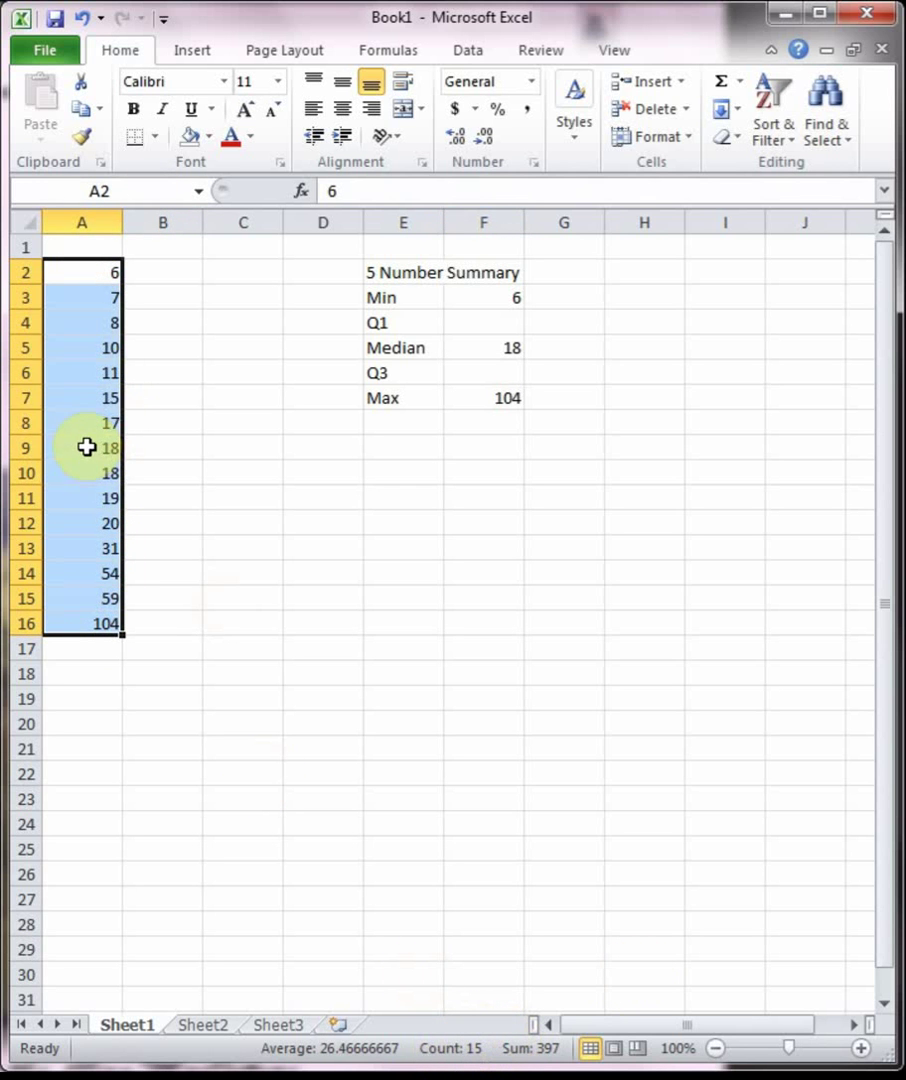
# - Shade the middle value 18 in A9 yellow
pyautogui.click(88, 447)
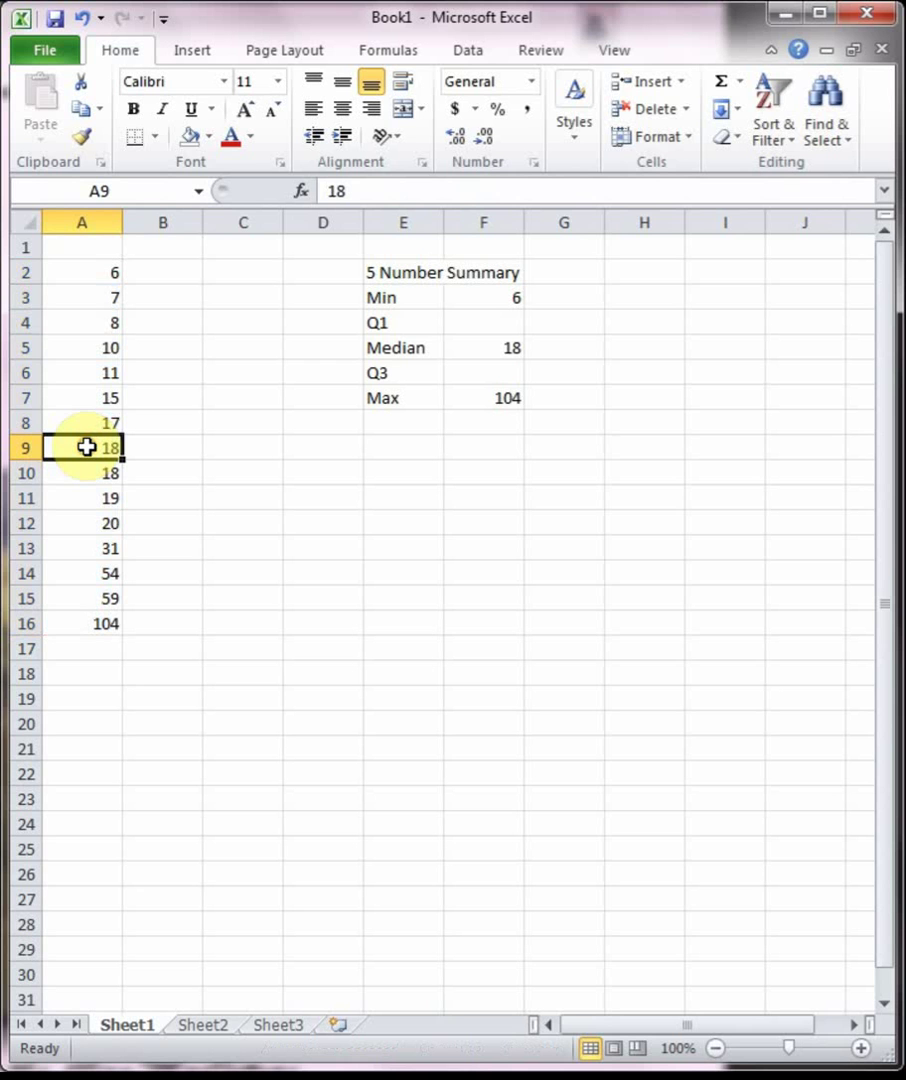
pyautogui.click(208, 136)
pyautogui.click(245, 313)
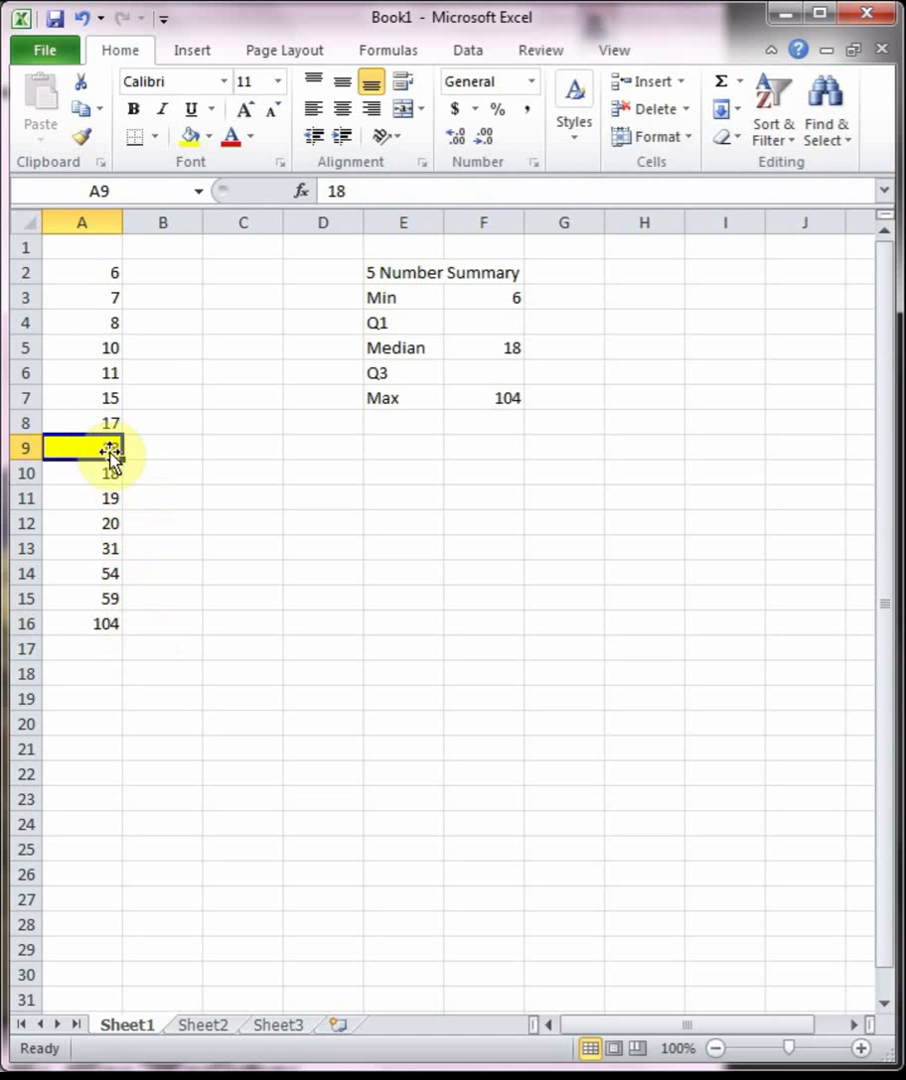
# - Enter Q1 in F4 as =MEDIAN(A2:A8), giving 10
pyautogui.click(476, 324)
pyautogui.write('=median(')
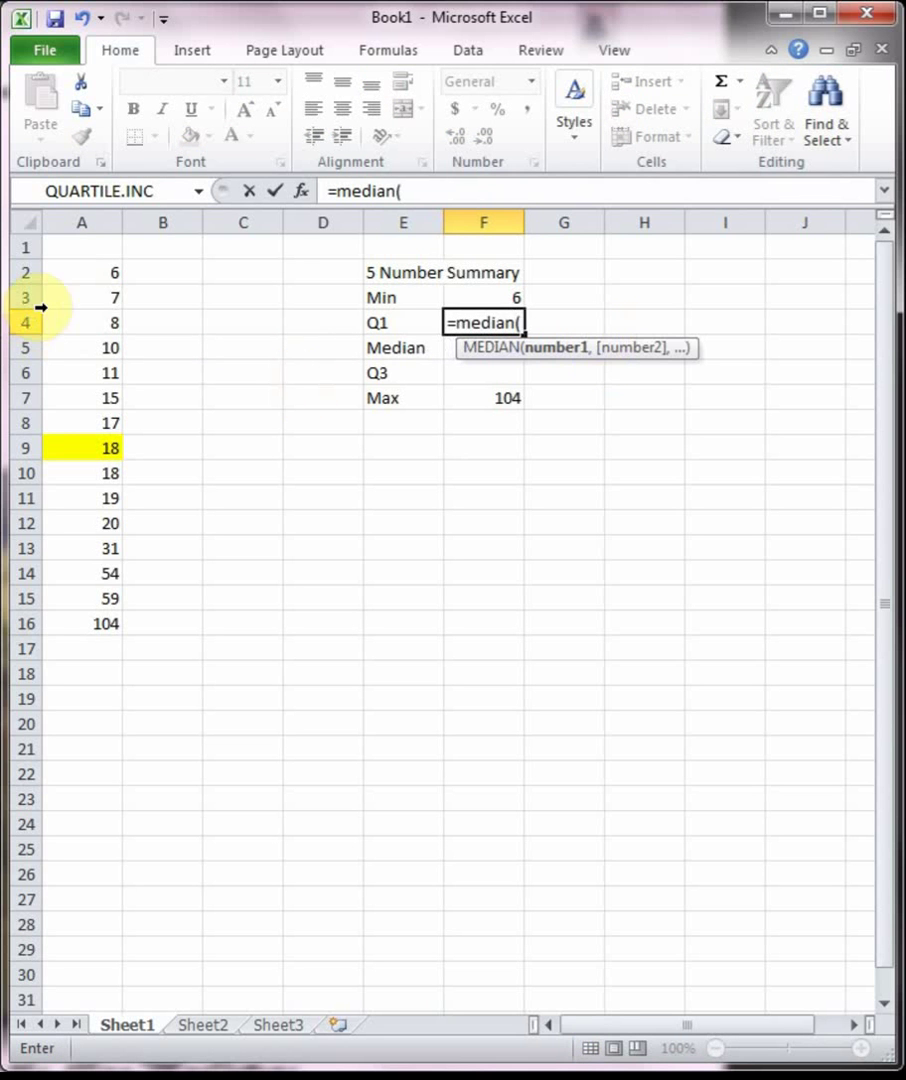
pyautogui.moveTo(77, 272); pyautogui.dragTo(89, 421)
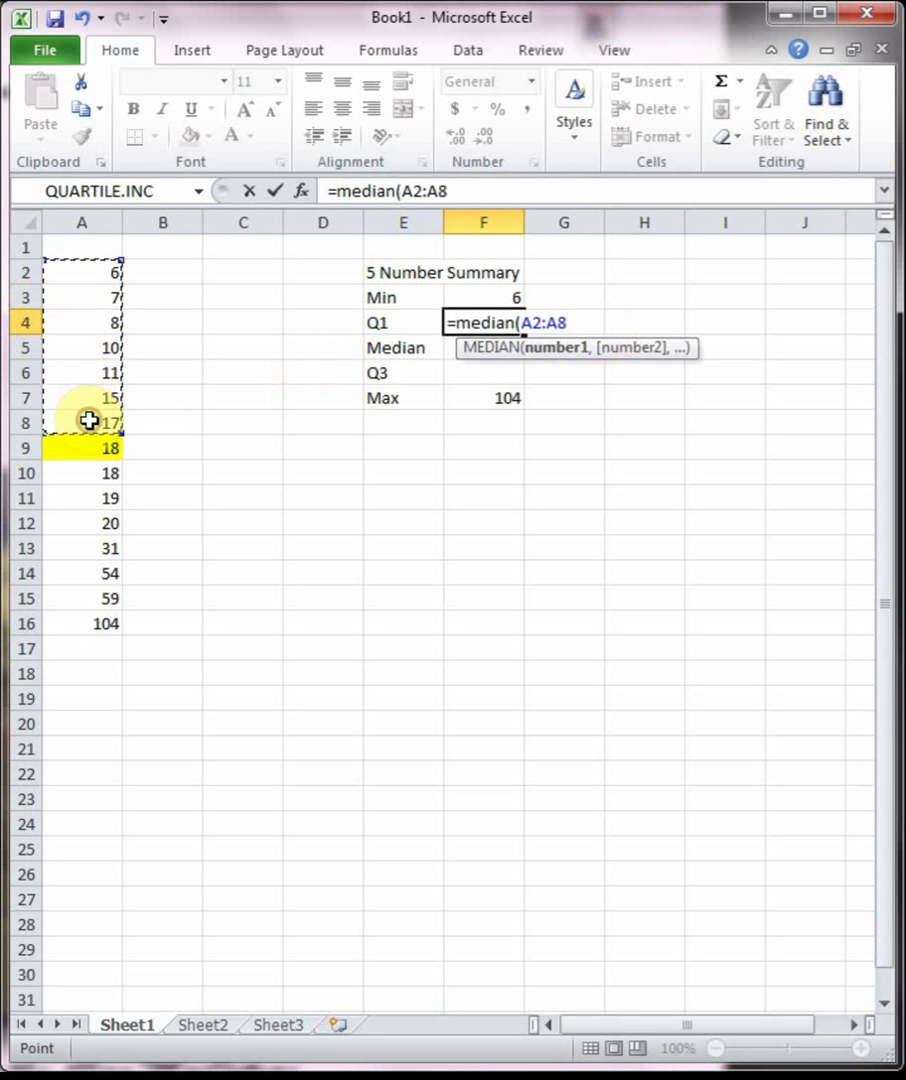
pyautogui.write(')')
pyautogui.press('Return')
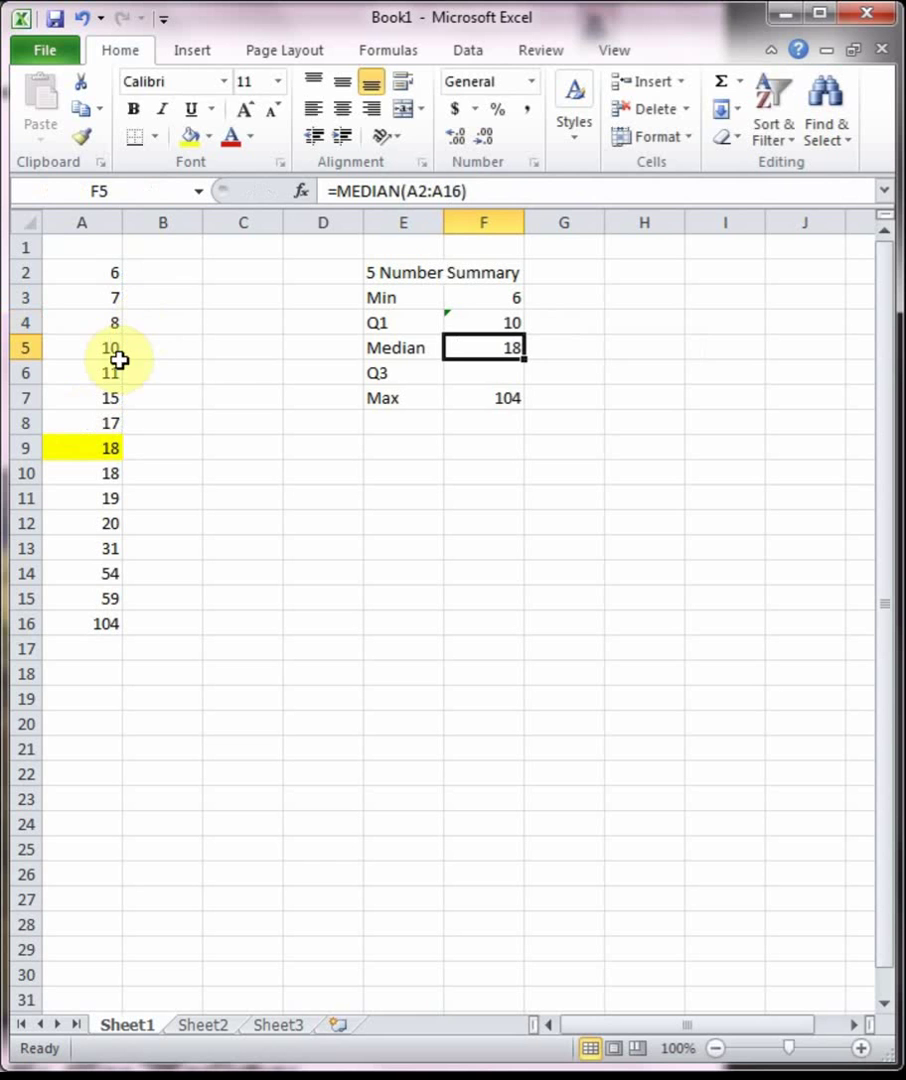
# - Enter Q3 in F6 as =MEDIAN(A10:A16), giving 31
pyautogui.click(504, 378)
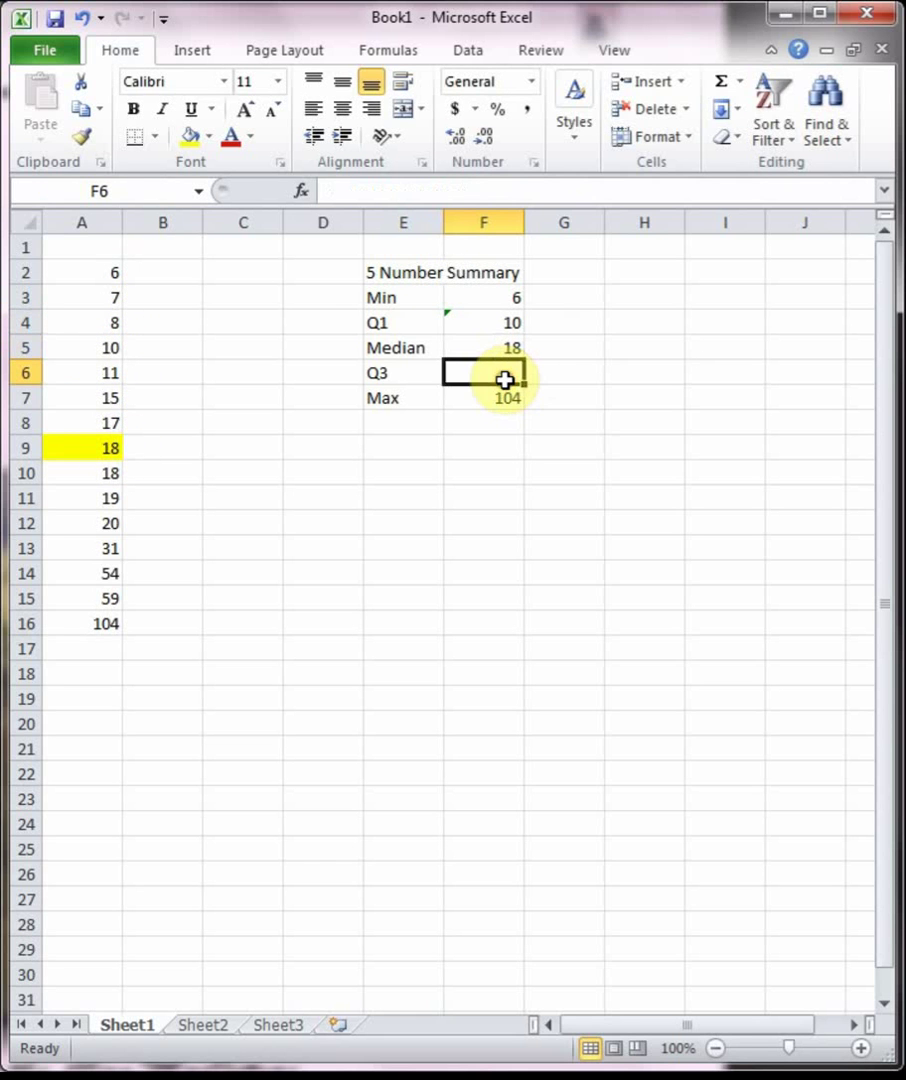
pyautogui.write('=medi')
pyautogui.write('a')
pyautogui.press('BackSpace')
pyautogui.write('dian(')
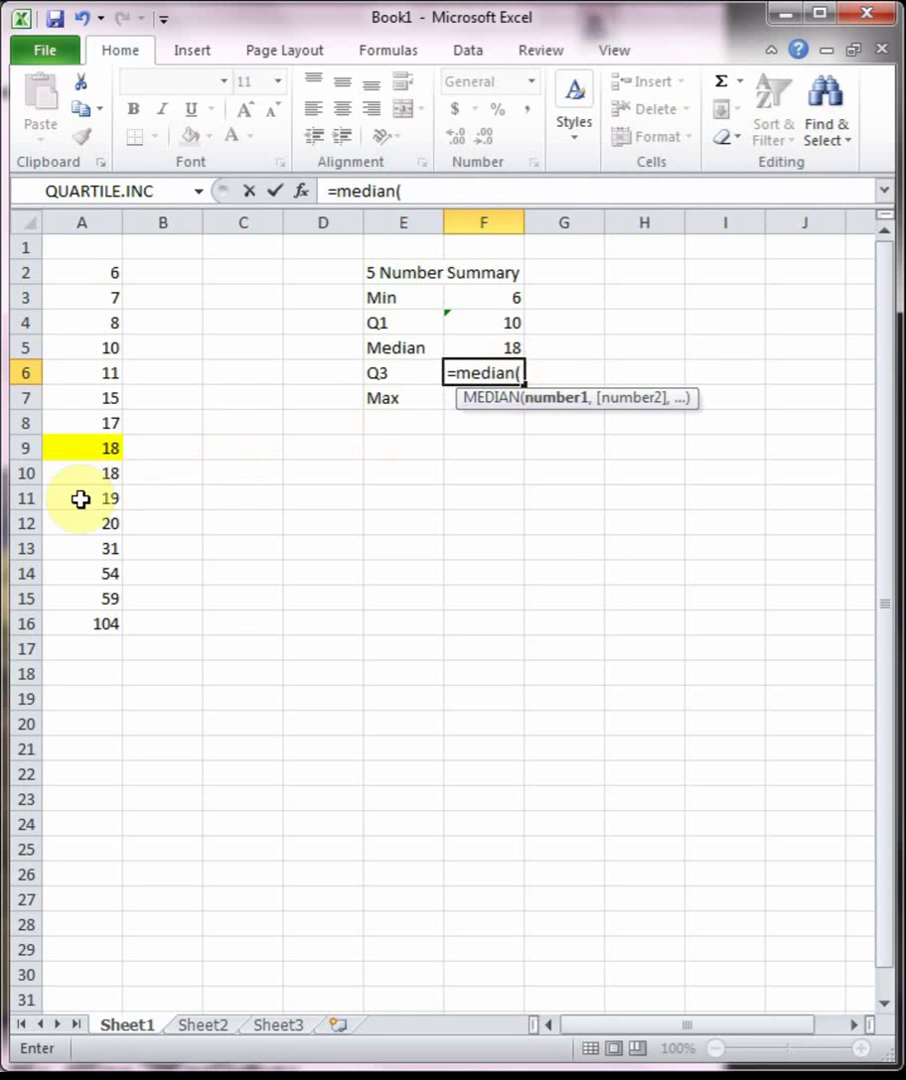
pyautogui.moveTo(70, 470); pyautogui.dragTo(66, 623)
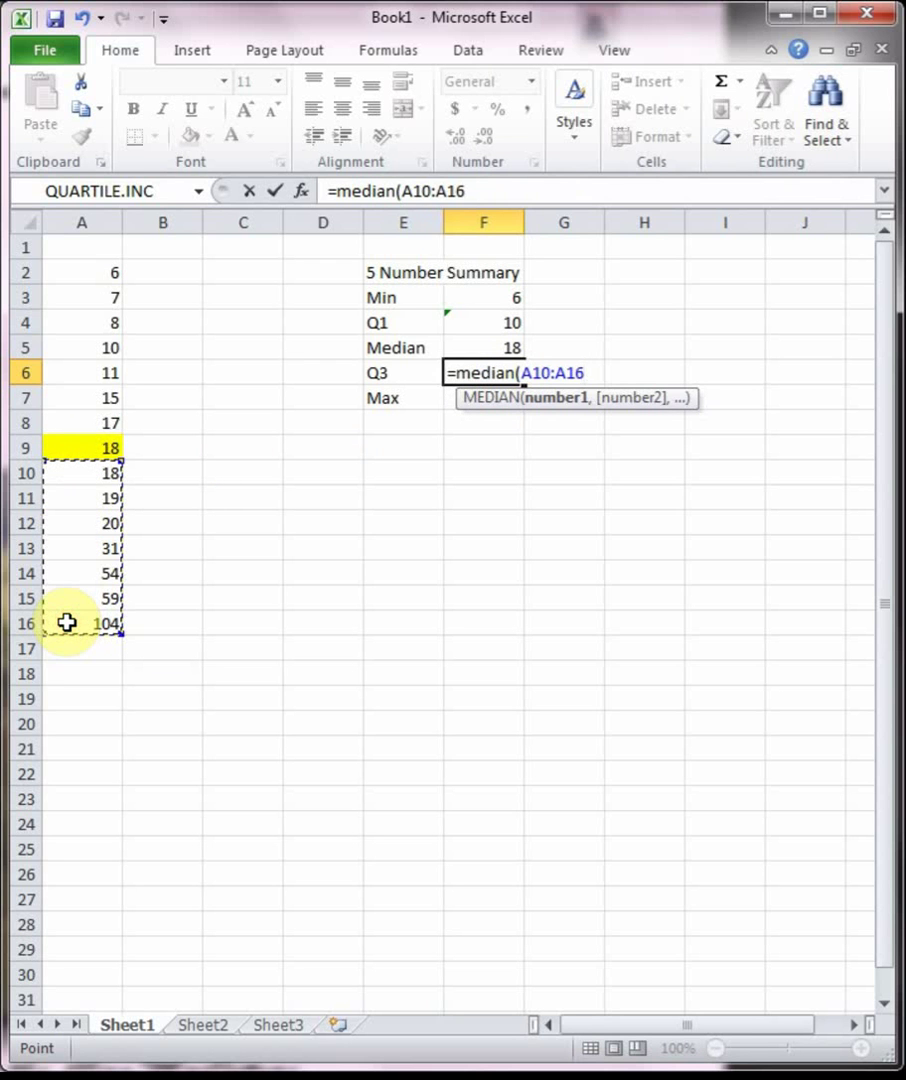
pyautogui.write(')')
pyautogui.press('Return')
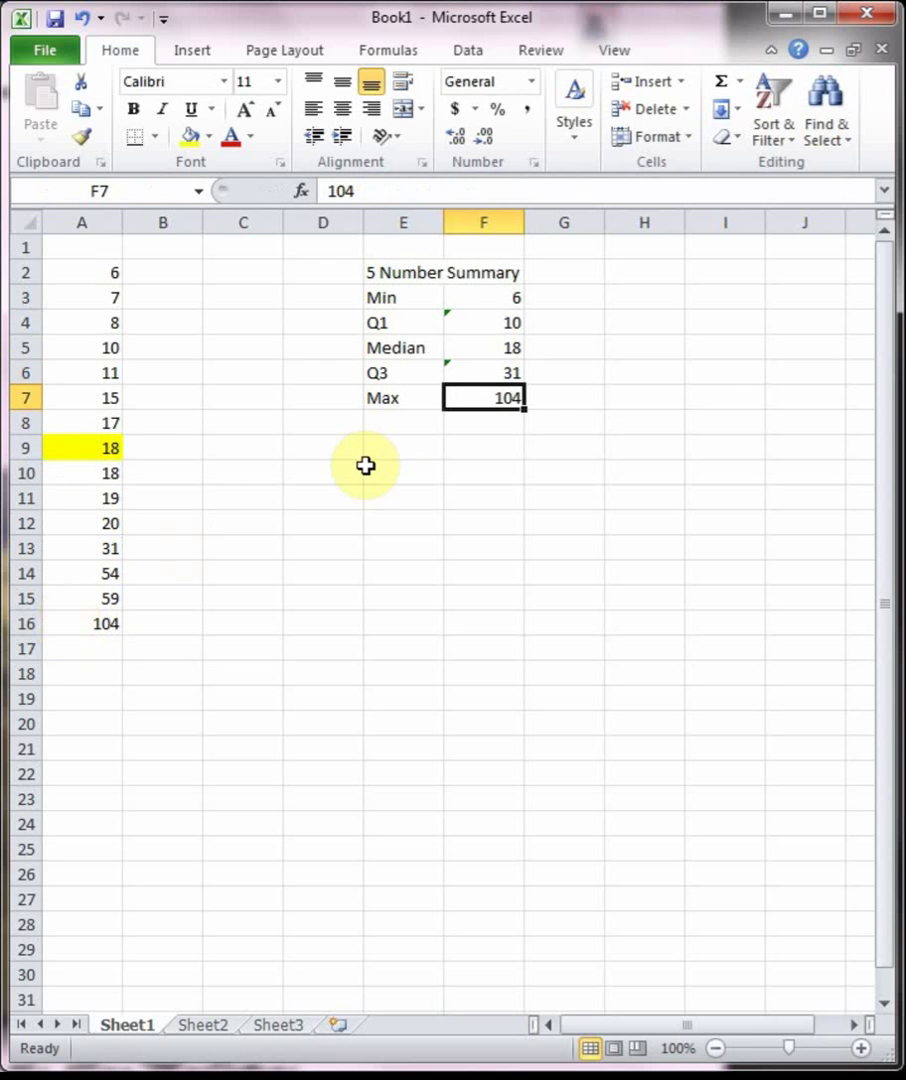
# - Shade the quartile values 10 in A5 and 31 in A13 yellow
pyautogui.click(104, 345)
pyautogui.click(189, 136)
pyautogui.click(84, 546)
pyautogui.click(189, 136)
pyautogui.click(188, 418)
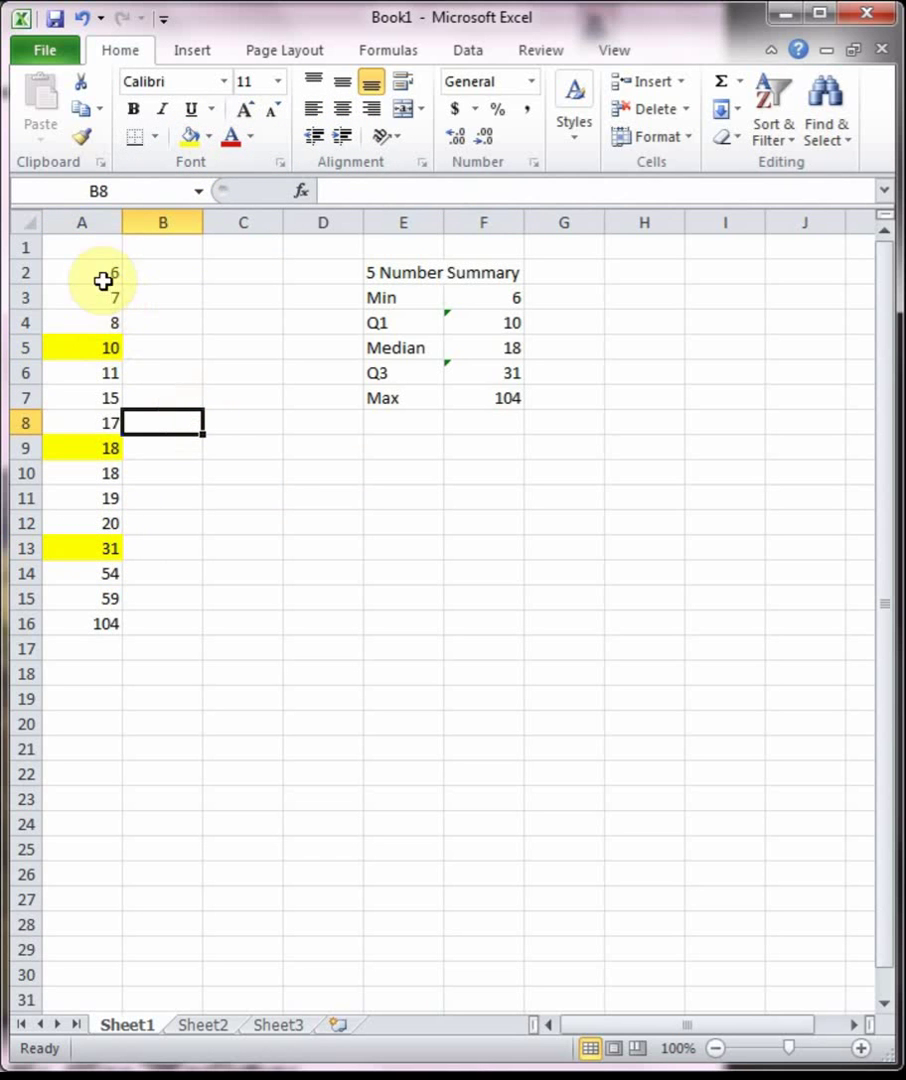
# - Select the lower and upper halves of the sorted data in column A for review
pyautogui.moveTo(101, 272); pyautogui.dragTo(79, 454)
pyautogui.click(93, 352)
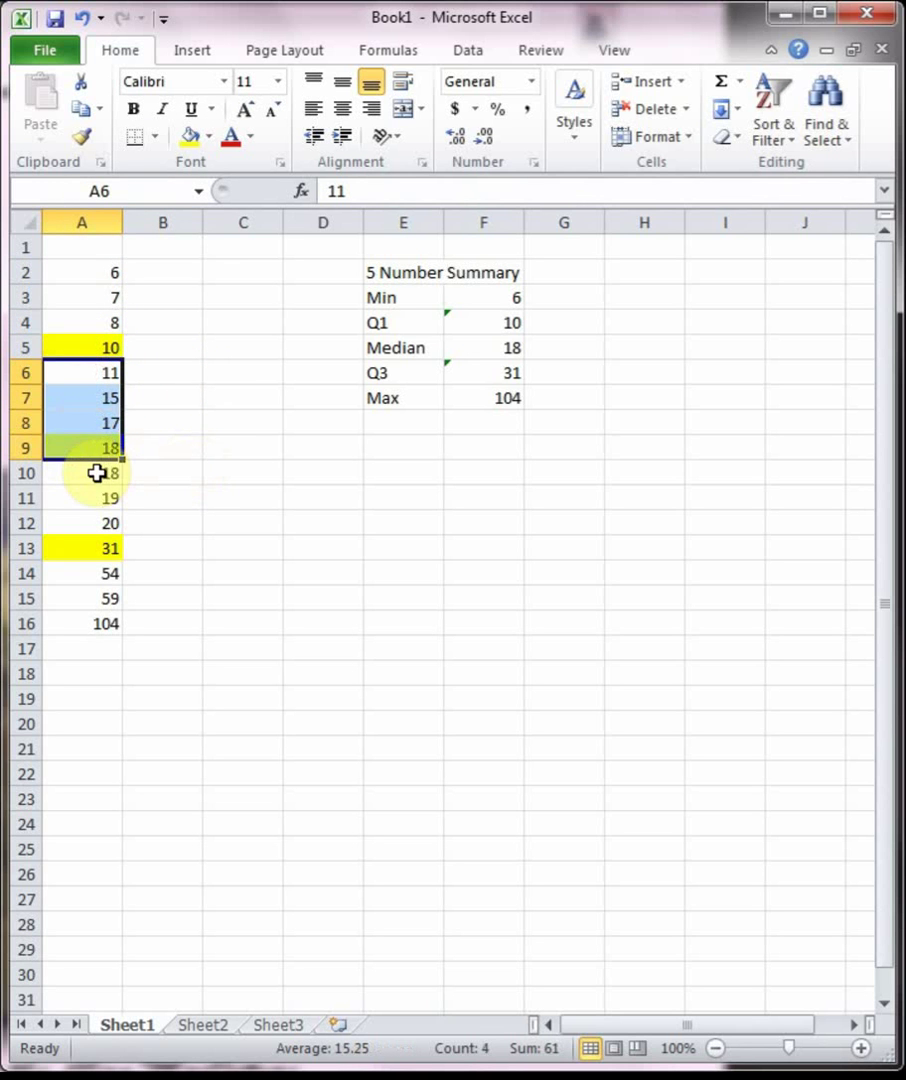
pyautogui.click(92, 473)
pyautogui.click(84, 494)
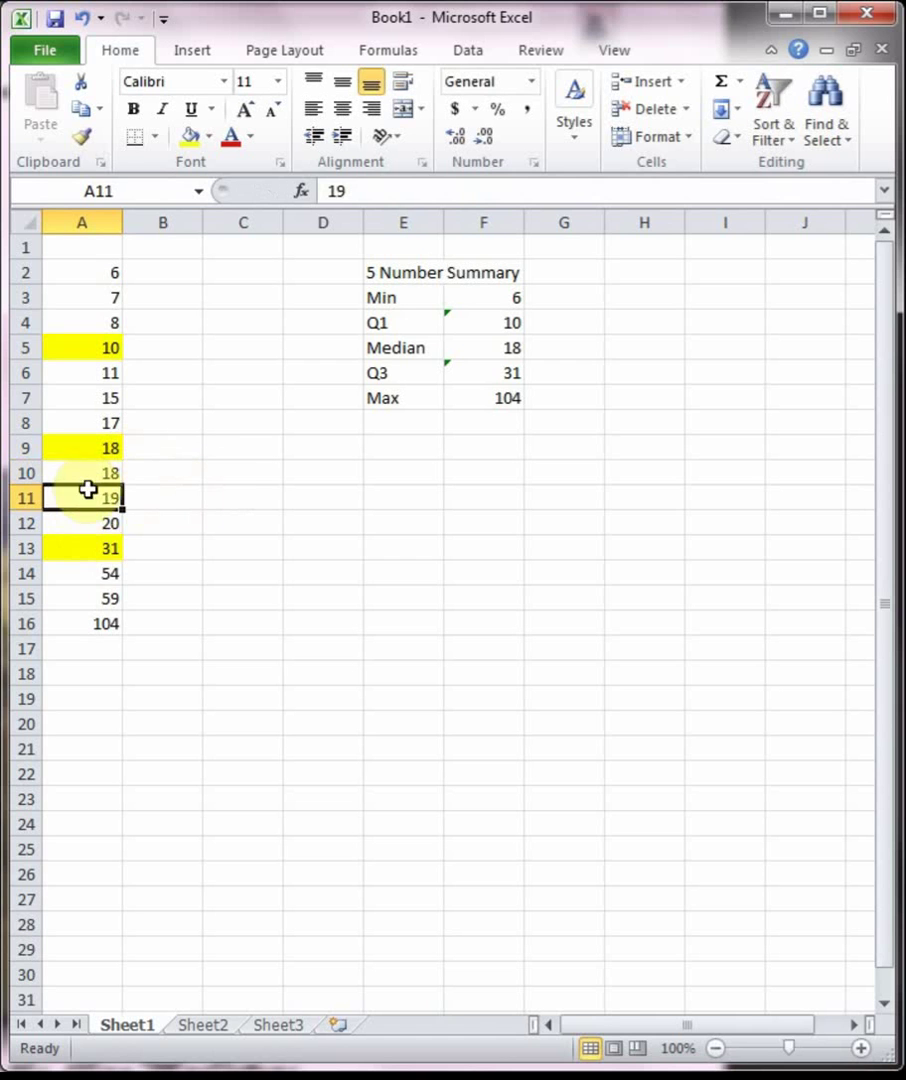
pyautogui.click(85, 571)
pyautogui.click(154, 603)
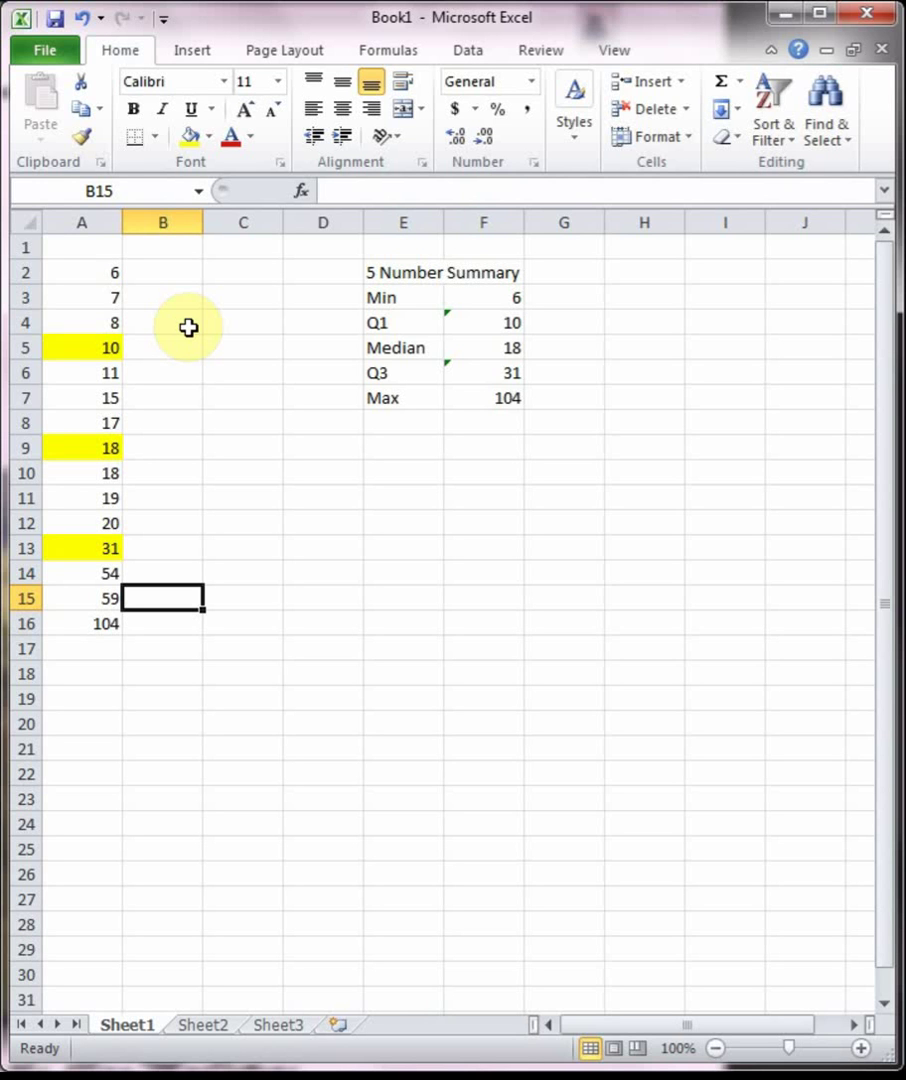
# - Enter the labels Min, Q1, Median, Q3 and Max down E9:E13
pyautogui.click(388, 440)
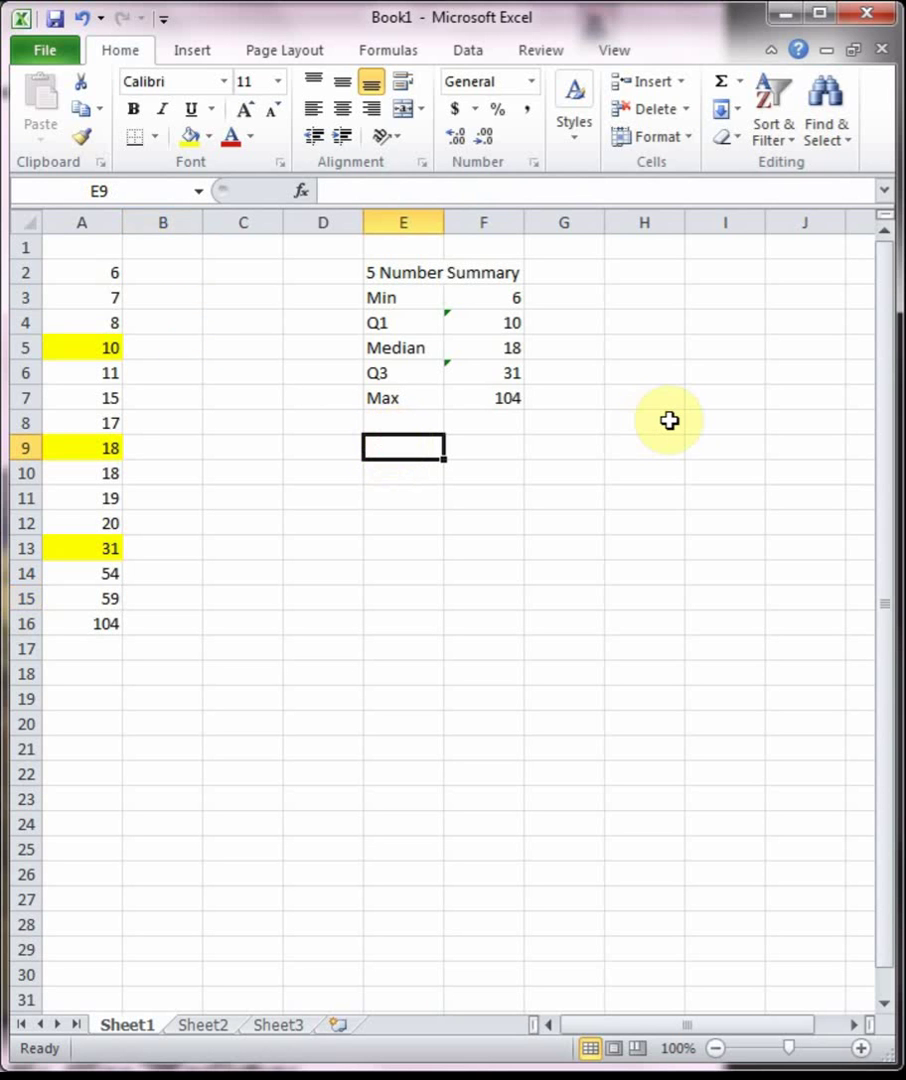
pyautogui.write('Min')
pyautogui.press('Return')
pyautogui.write('Q1')
pyautogui.press('Return')
pyautogui.write('Median')
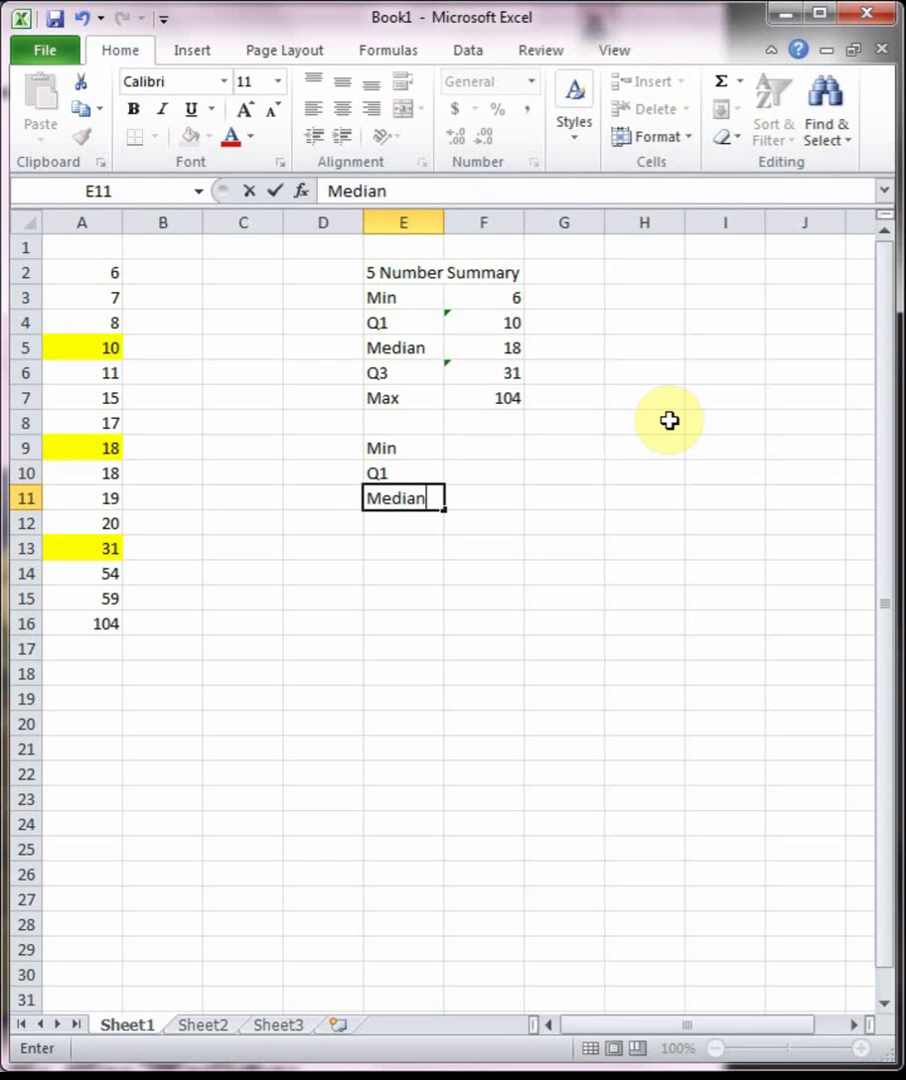
pyautogui.press('Return')
pyautogui.write('Q3')
pyautogui.press('Return')
pyautogui.write('Max')
pyautogui.press('Return')
# - Enter the quartile numbers 0 through 4 down F9:F13
pyautogui.click(460, 455)
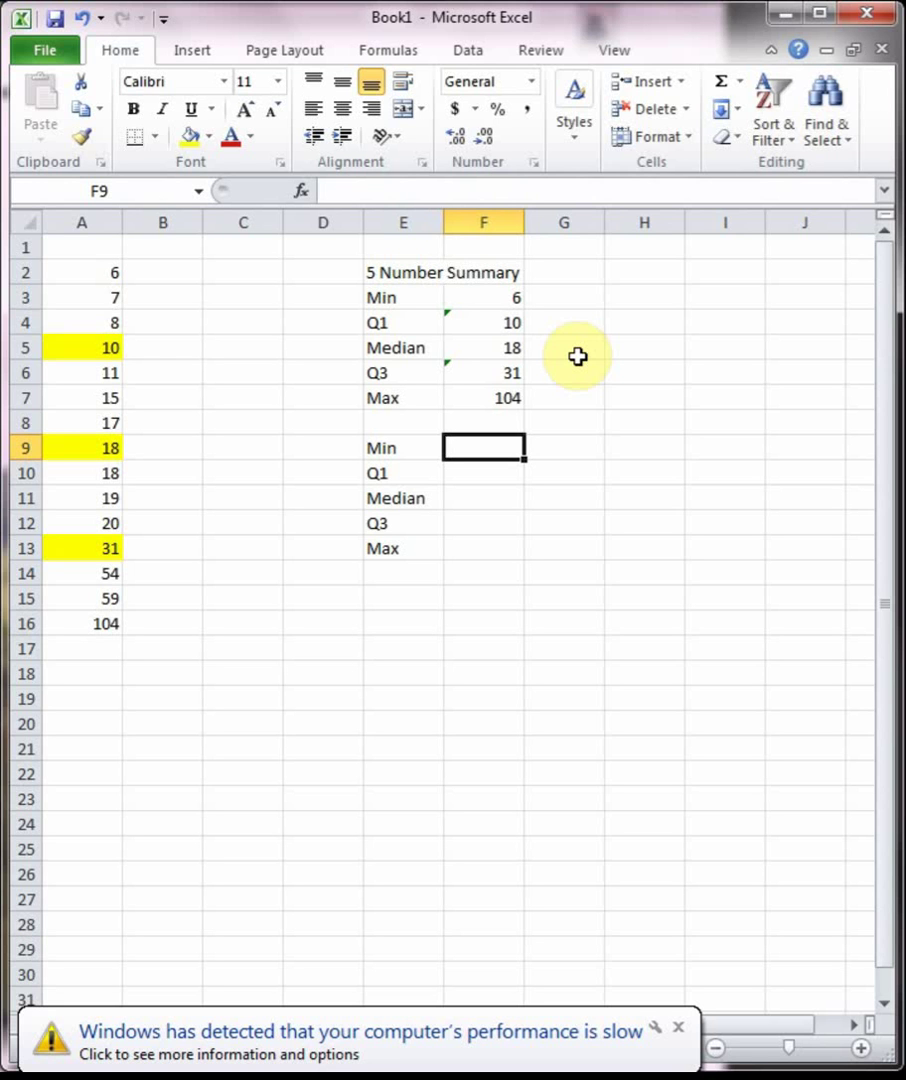
pyautogui.write('0')
pyautogui.press('Return')
pyautogui.write('1')
pyautogui.press('Return')
pyautogui.write('2')
pyautogui.press('Return')
pyautogui.write('3')
pyautogui.press('Return')
pyautogui.write('4')
pyautogui.press('Return')
pyautogui.click(550, 465)
pyautogui.click(551, 450)
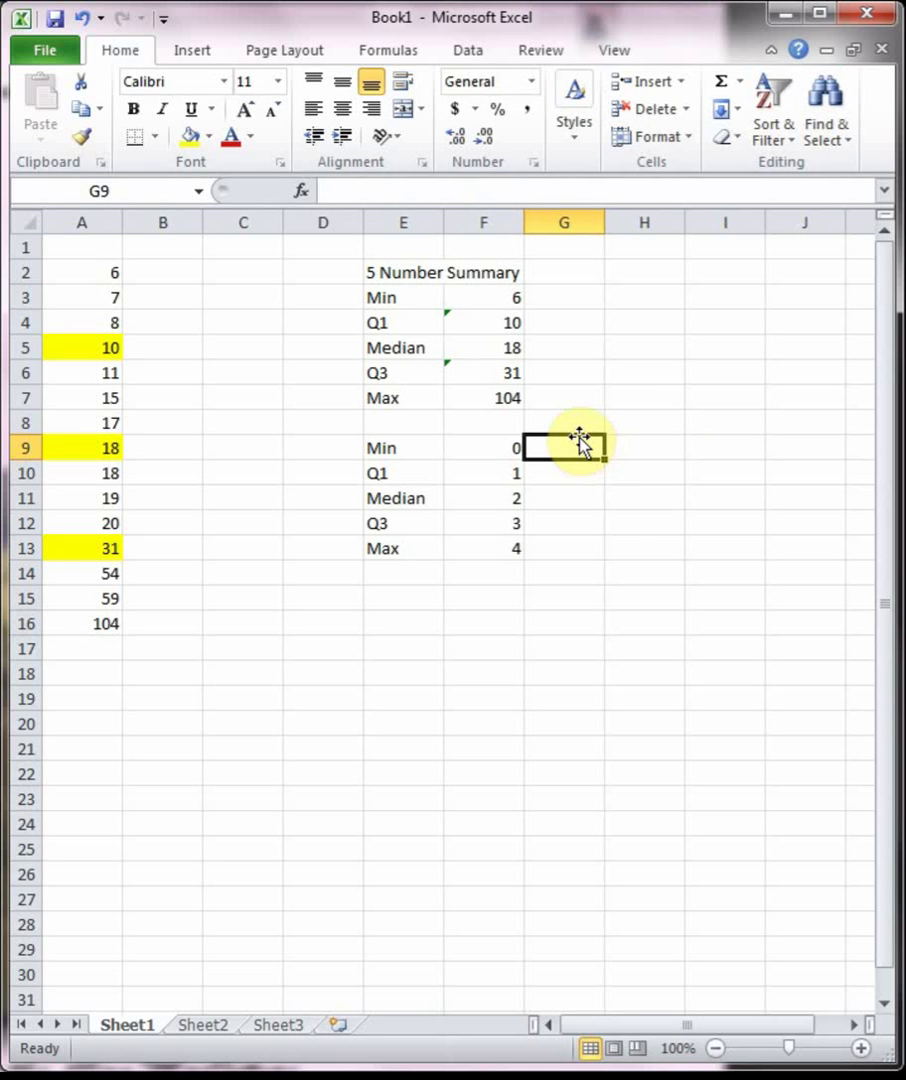
# - Insert the QUARTILE.INC function into G9 from the Statistical category
pyautogui.click(303, 191)
pyautogui.click(622, 134)
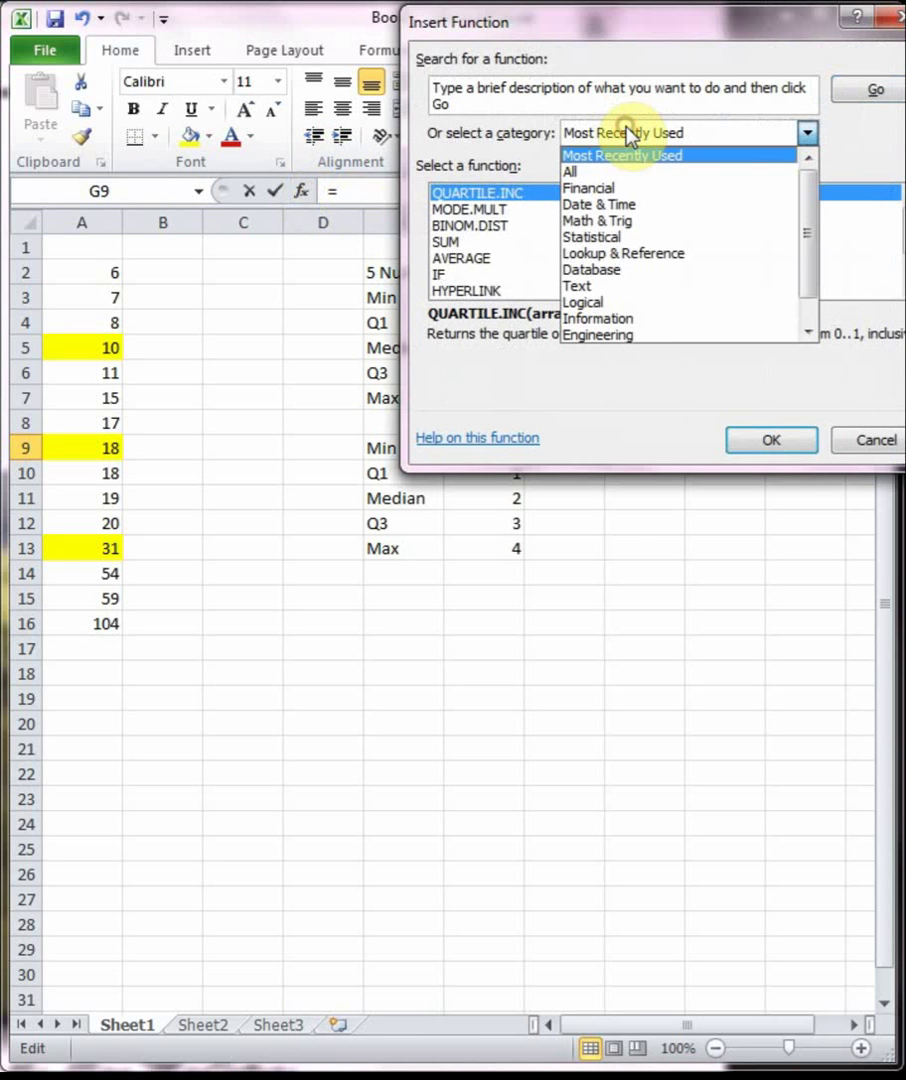
pyautogui.click(646, 237)
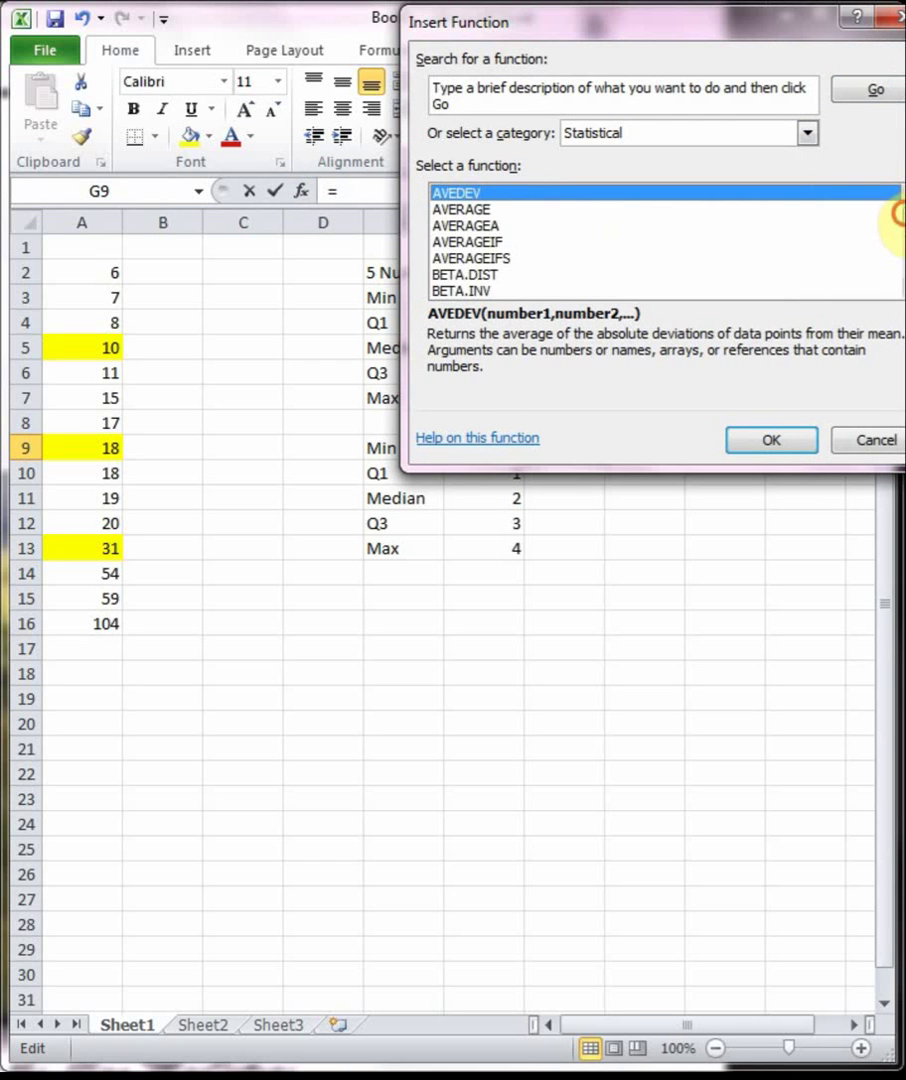
pyautogui.moveTo(903, 215)
pyautogui.mouseDown()
pyautogui.moveTo(894, 260)
pyautogui.moveTo(897, 249)
pyautogui.mouseUp()
pyautogui.click(900, 293)
pyautogui.click(452, 291)
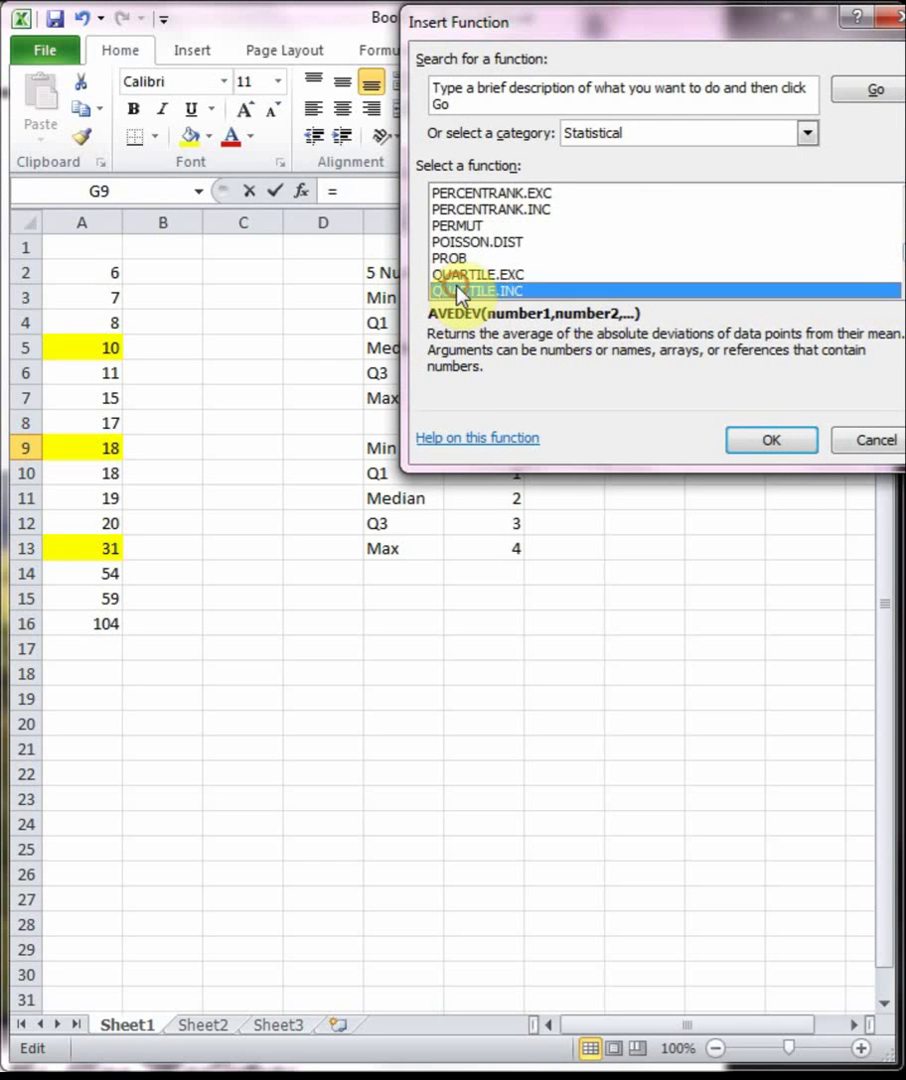
pyautogui.click(775, 443)
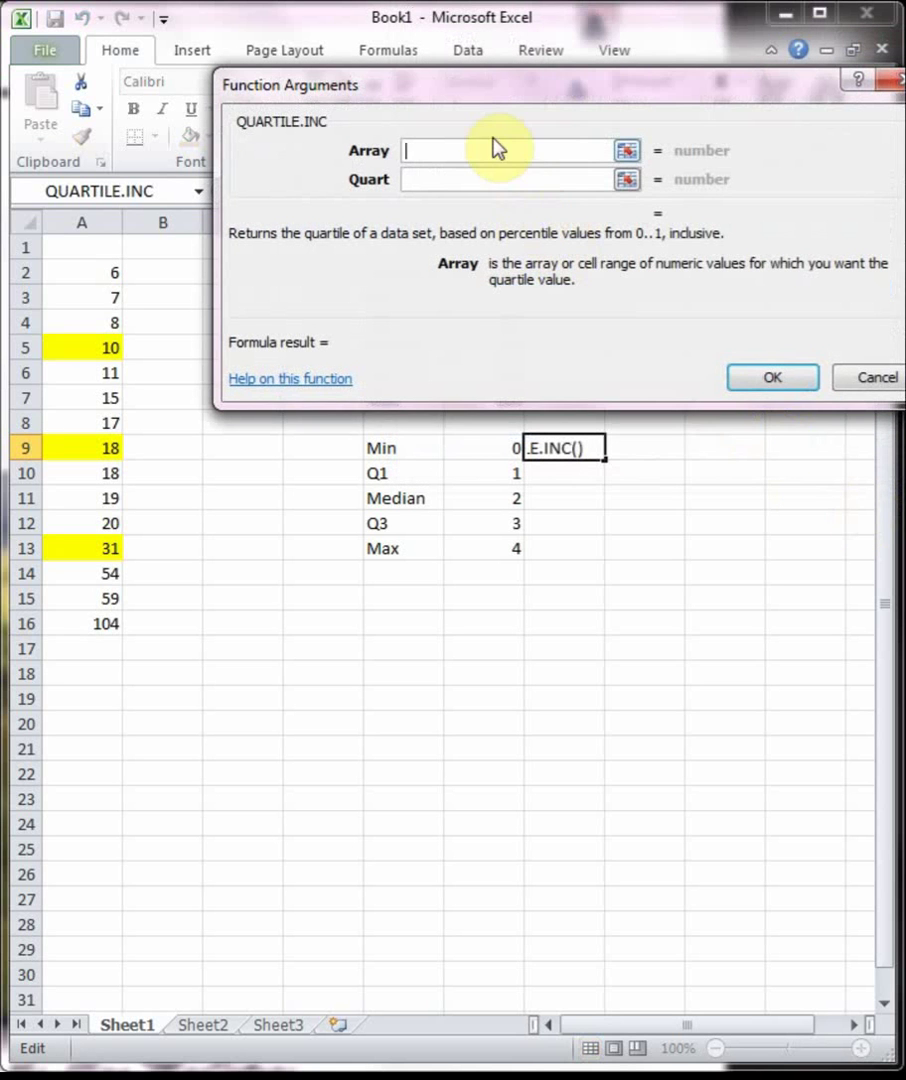
# - Set the array to $A$2:$A$16 and quart to F9, giving 6, then fill it down
pyautogui.moveTo(92, 270); pyautogui.dragTo(95, 620)
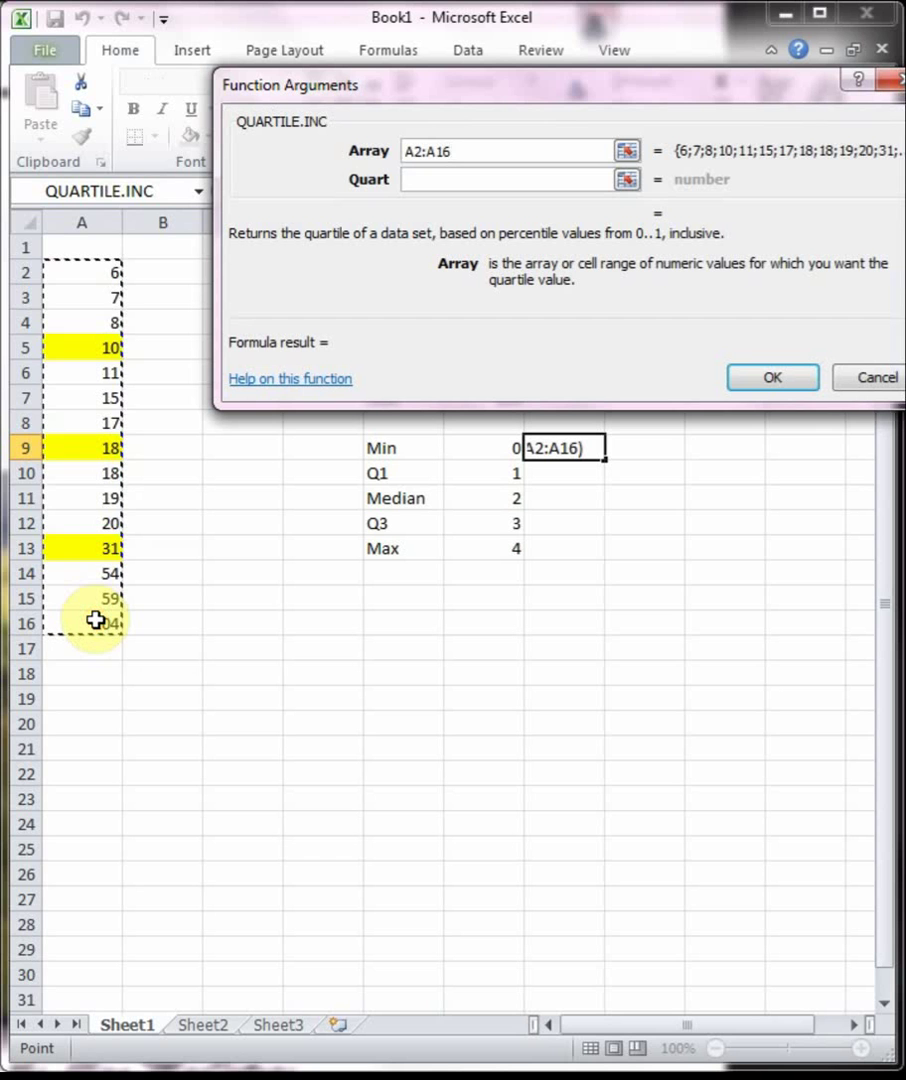
pyautogui.press('F4')
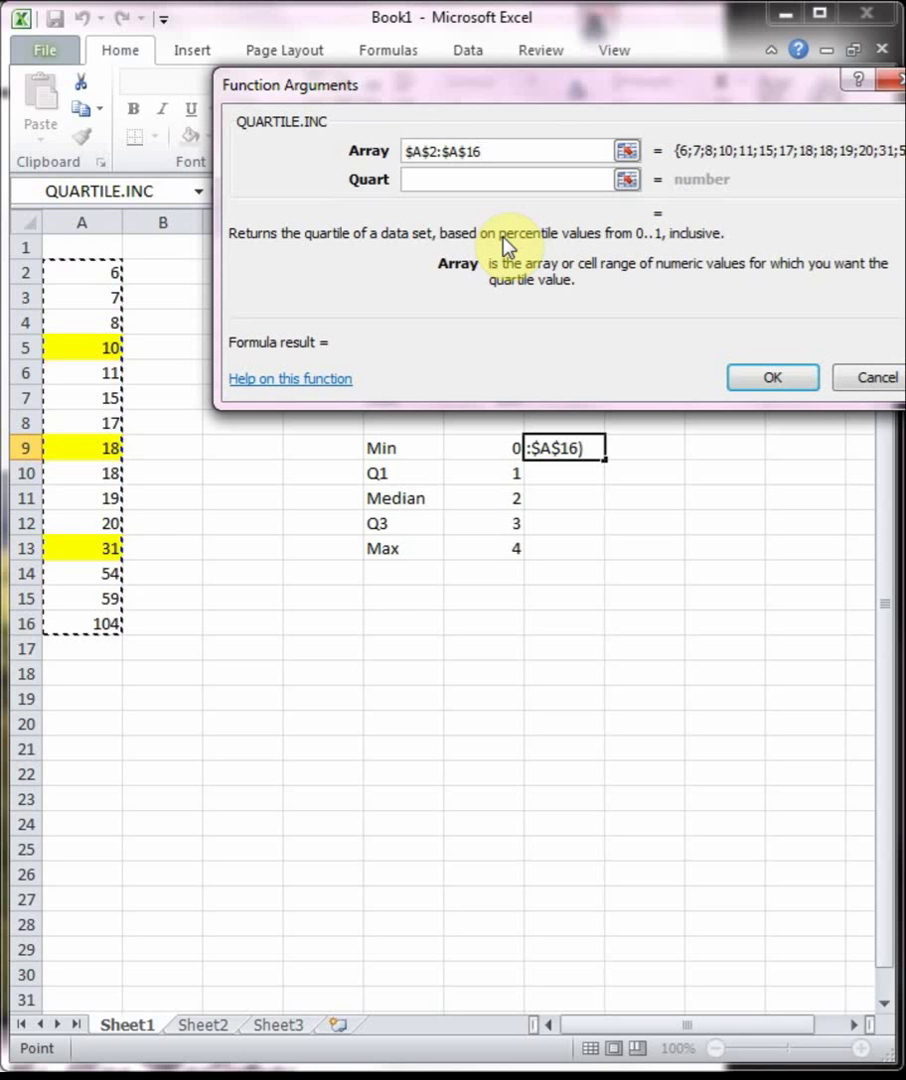
pyautogui.click(456, 181)
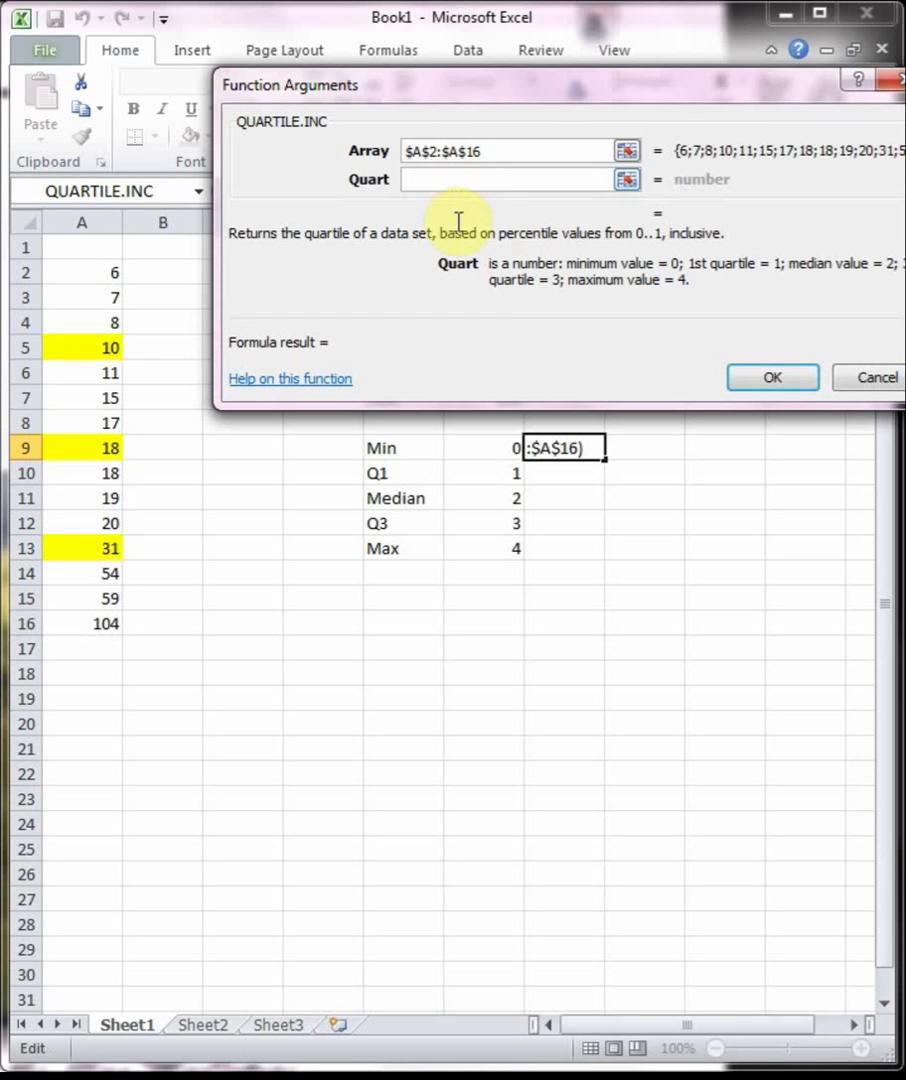
pyautogui.click(465, 454)
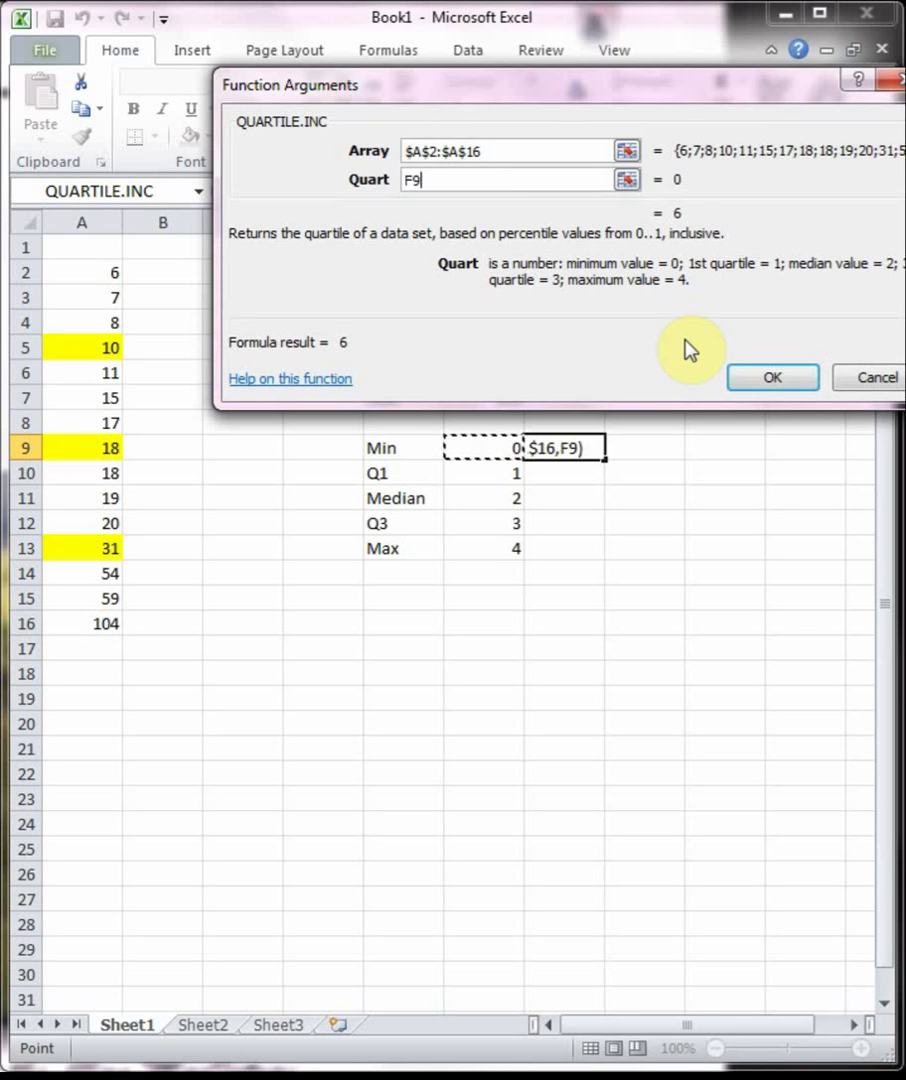
pyautogui.click(762, 377)
pyautogui.moveTo(605, 458); pyautogui.dragTo(601, 548)
# - Check the QUARTILE.INC formulas in G9:G13, which return 6, 10.5, 18, 25.5 and 104
pyautogui.click(578, 477)
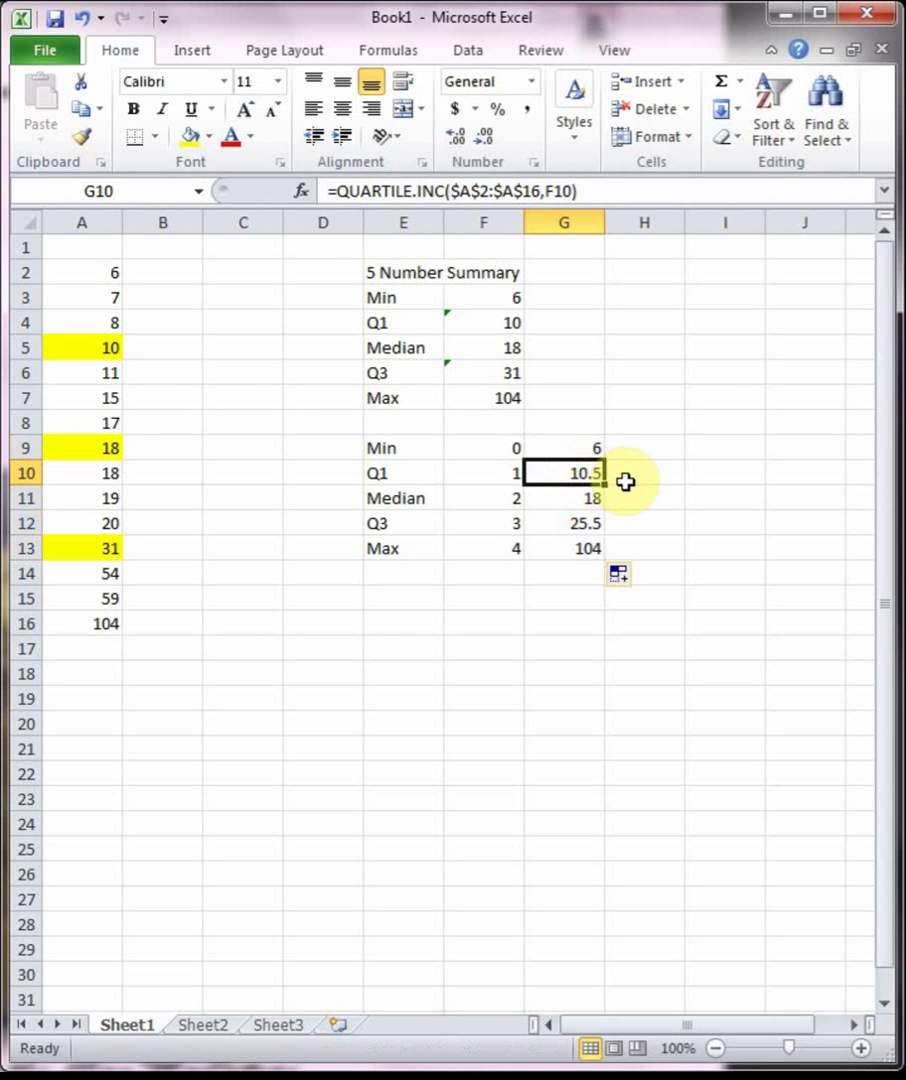
pyautogui.click(586, 497)
pyautogui.click(586, 524)
pyautogui.click(585, 554)
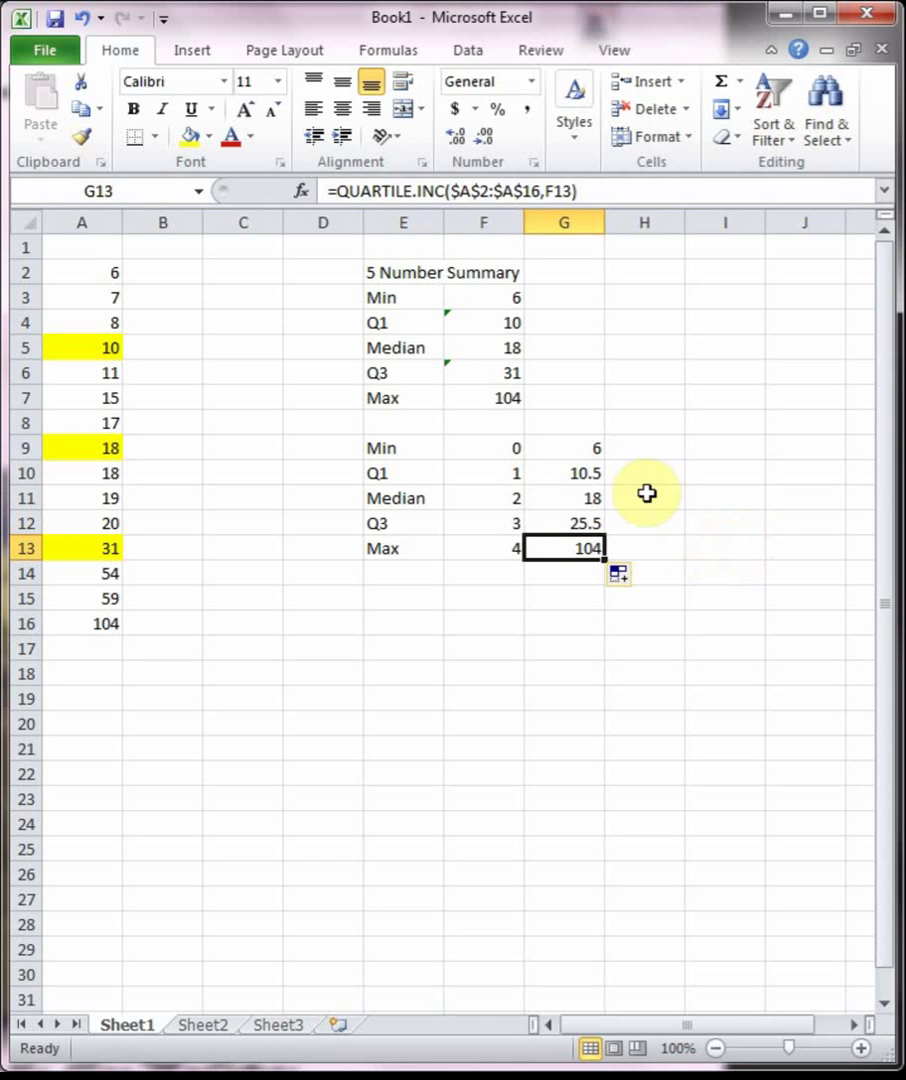
pyautogui.click(597, 448)
pyautogui.click(592, 498)
pyautogui.click(590, 548)
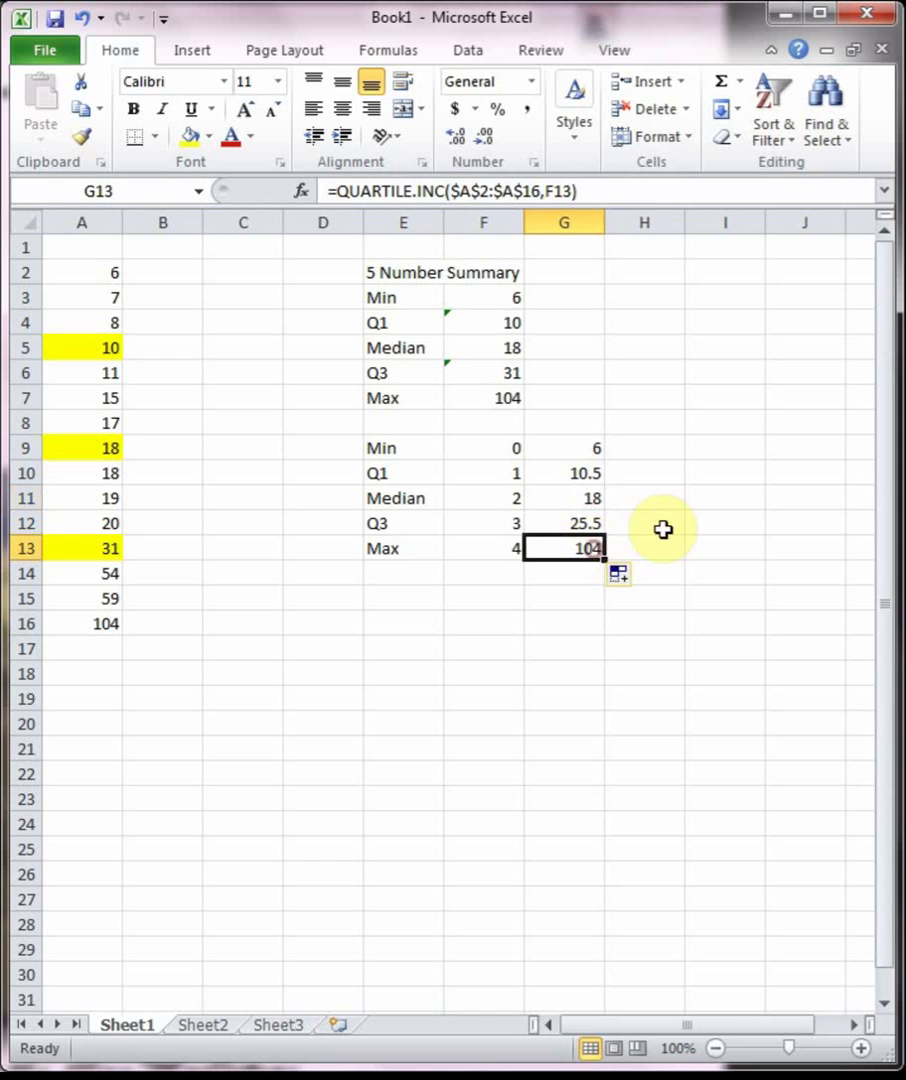
pyautogui.click(609, 474)
pyautogui.click(598, 516)
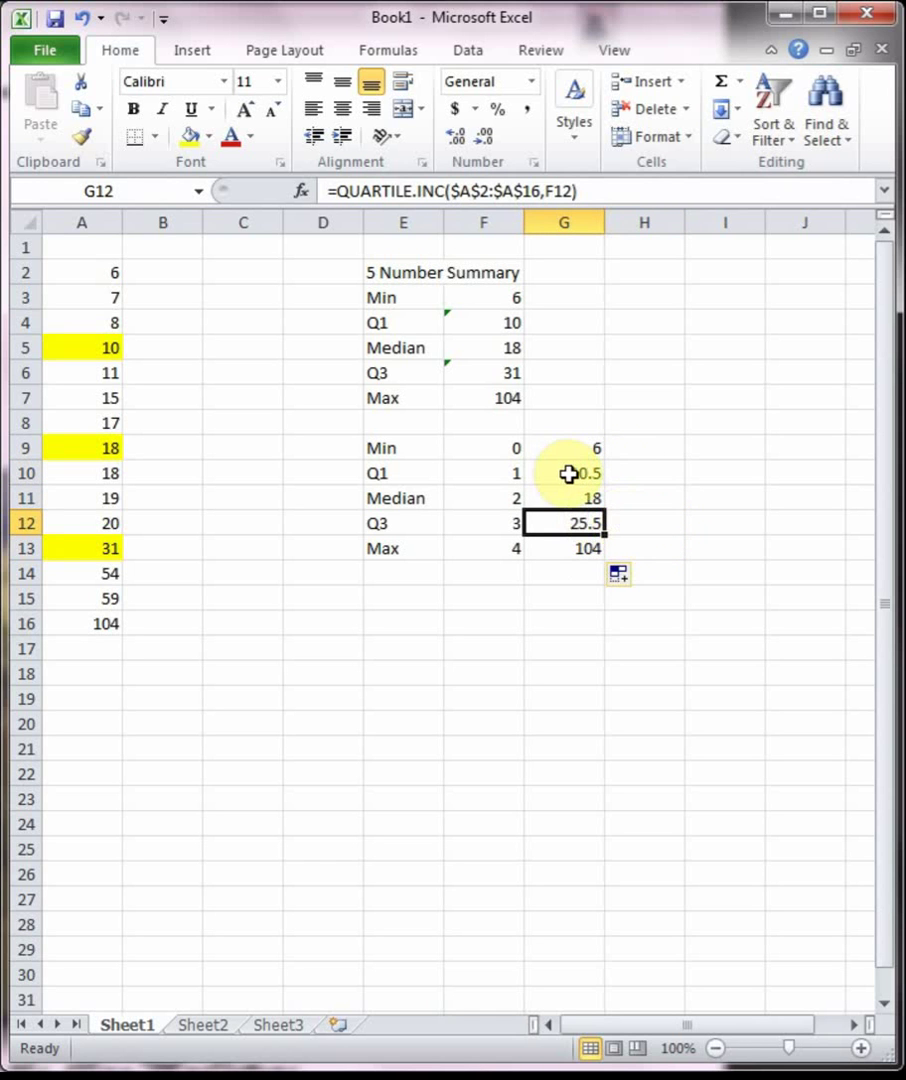
pyautogui.click(574, 575)
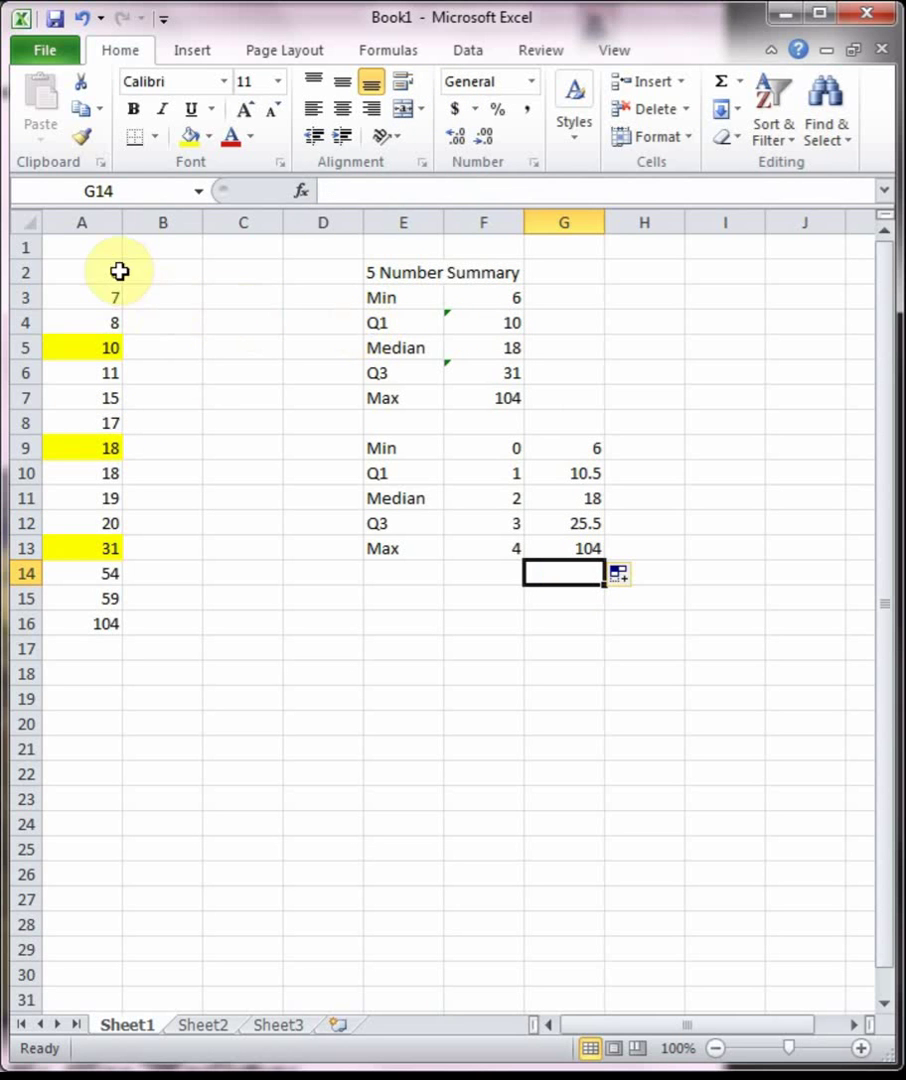
pyautogui.moveTo(117, 271); pyautogui.dragTo(90, 423)
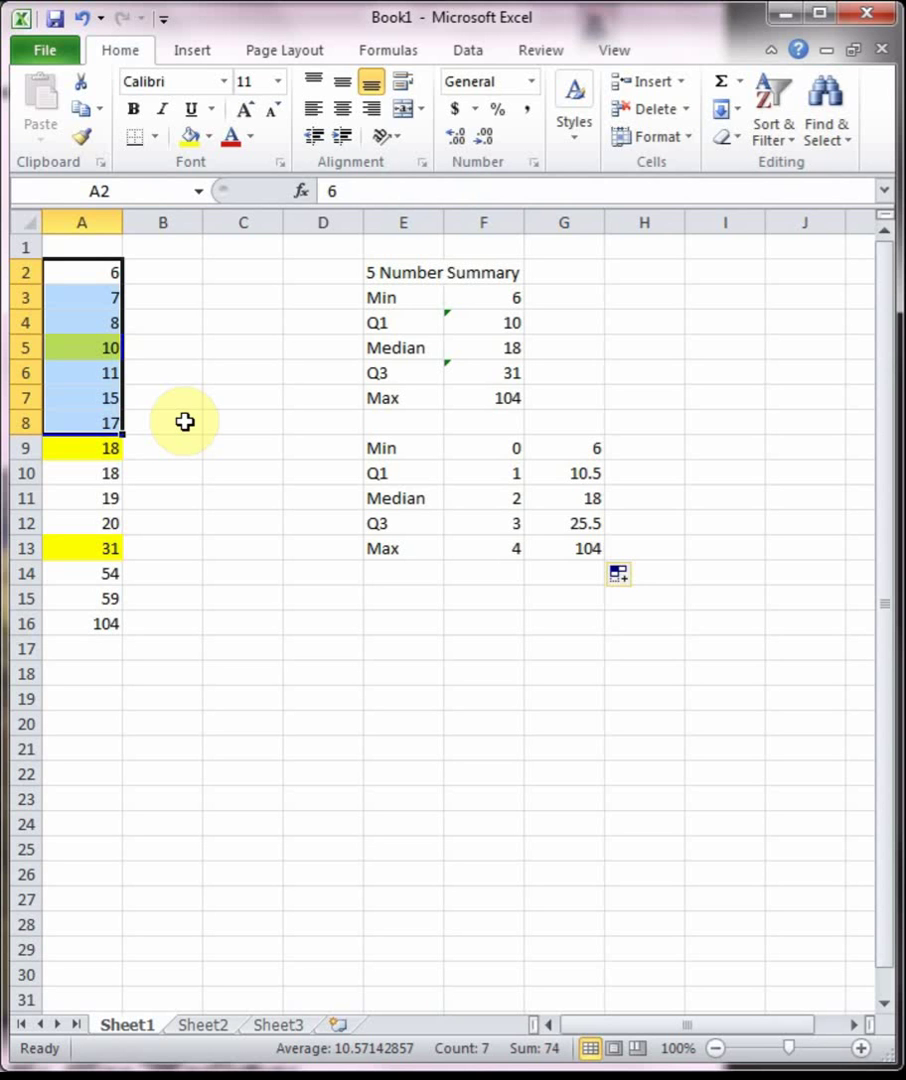
pyautogui.moveTo(80, 480); pyautogui.dragTo(77, 628)
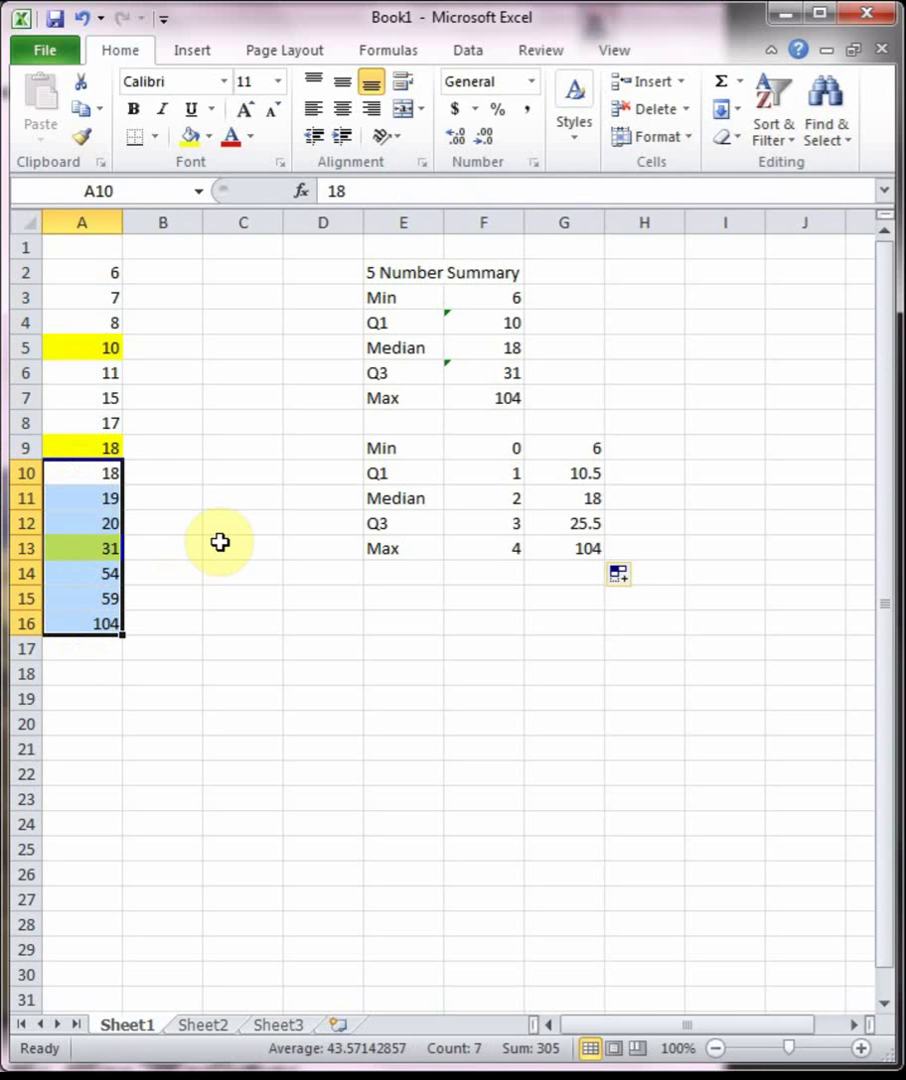
pyautogui.click(207, 497)
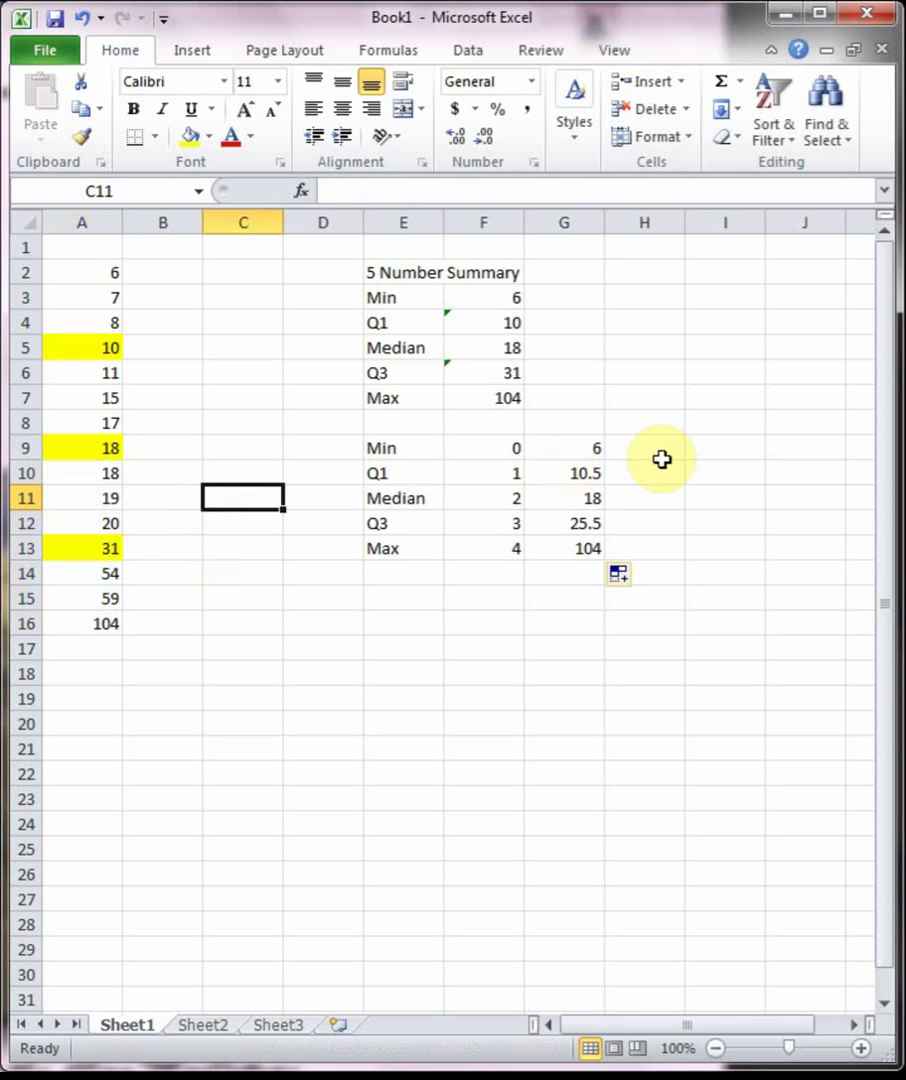
pyautogui.click(597, 478)
pyautogui.moveTo(100, 267); pyautogui.dragTo(96, 448)
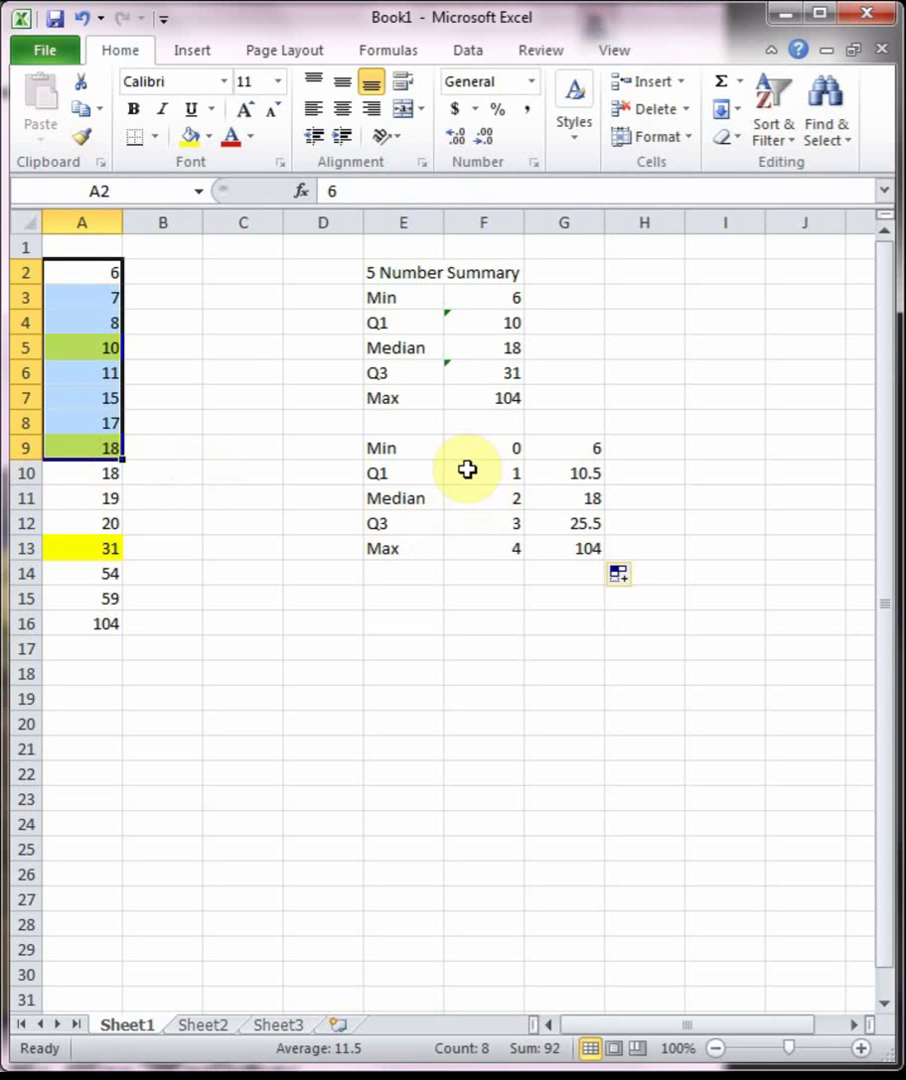
pyautogui.click(243, 469)
pyautogui.click(102, 452)
pyautogui.moveTo(102, 452); pyautogui.dragTo(95, 623)
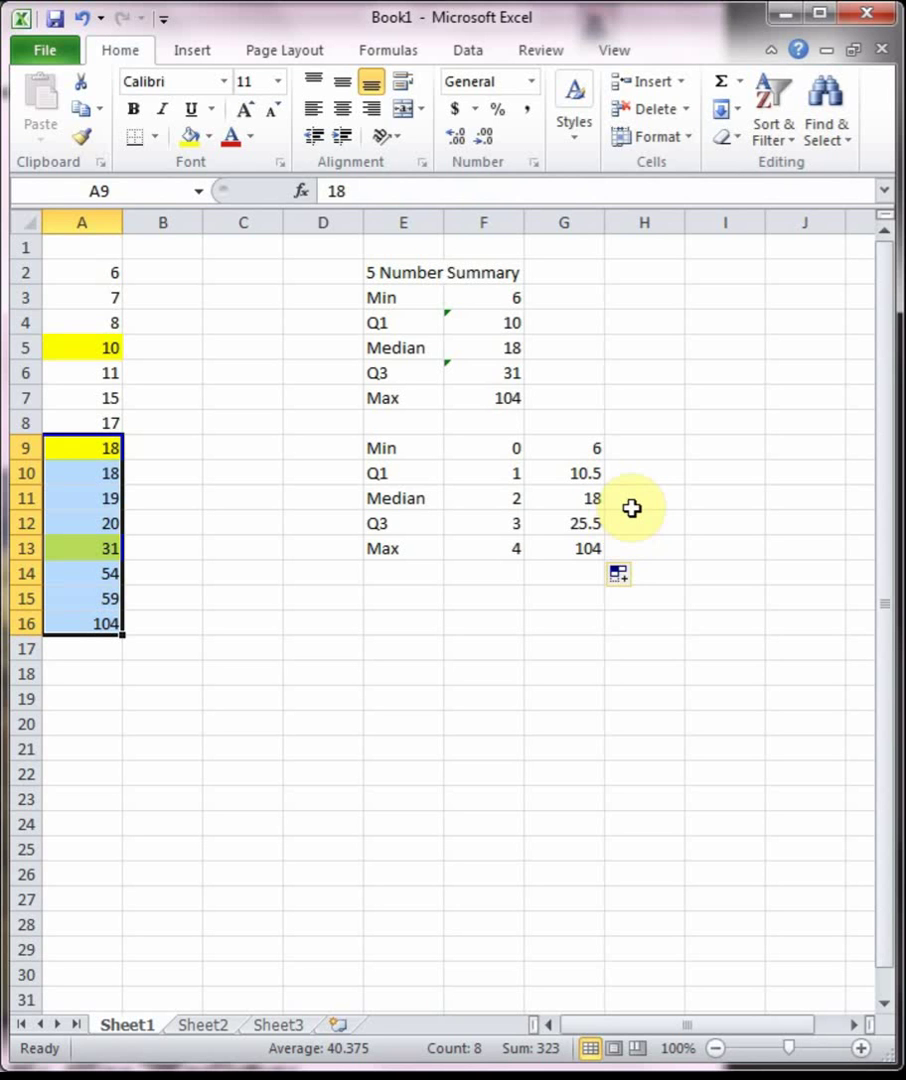
# - Add the heading 'z-scores' in B1
pyautogui.click(157, 246)
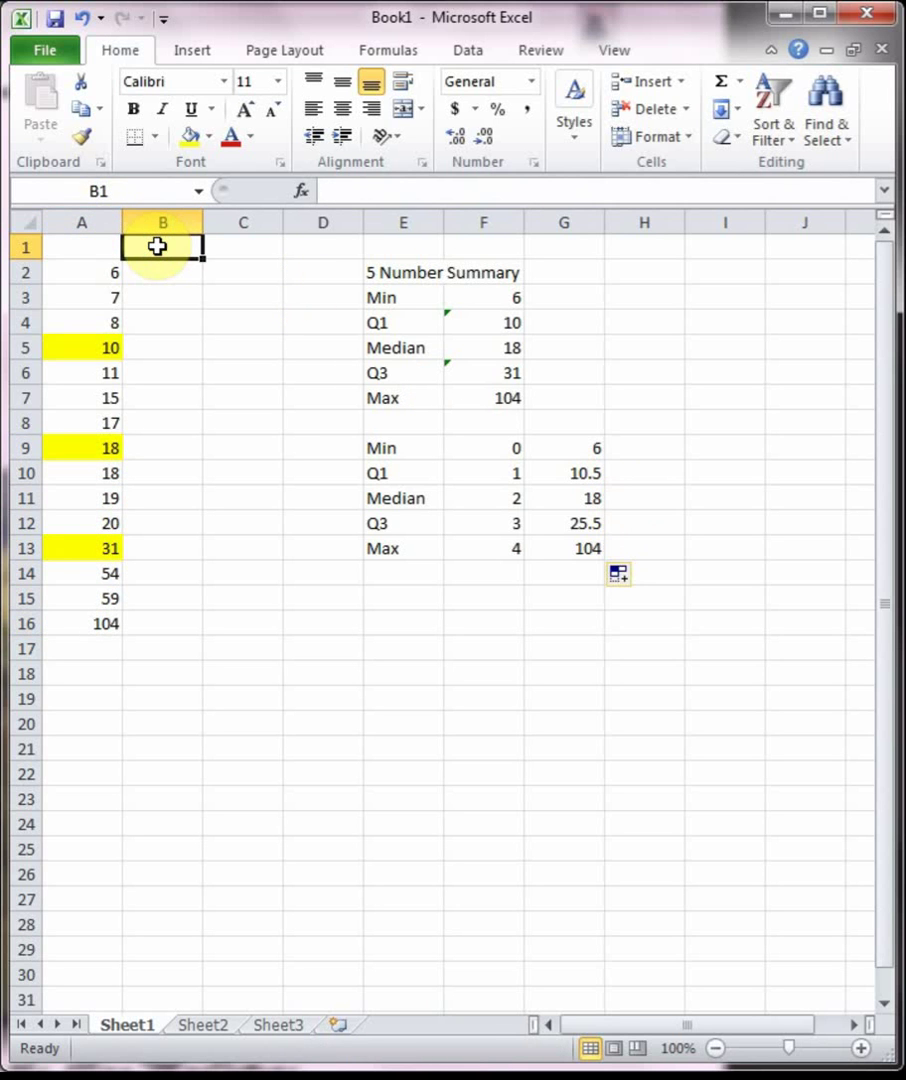
pyautogui.write('z-scores')
pyautogui.press('Return')
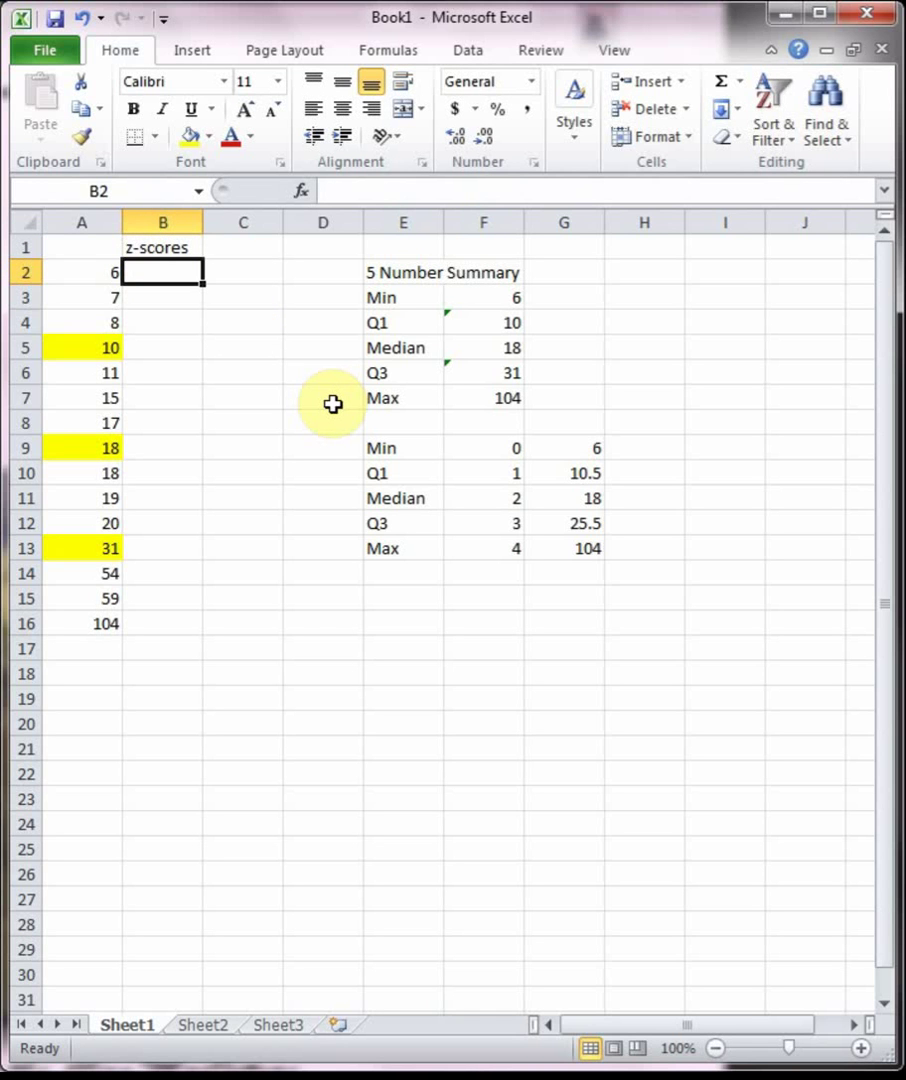
# - Label 'mean' in E15 and compute =AVERAGE(A2:A16), 26.46667, beside it
pyautogui.click(391, 599)
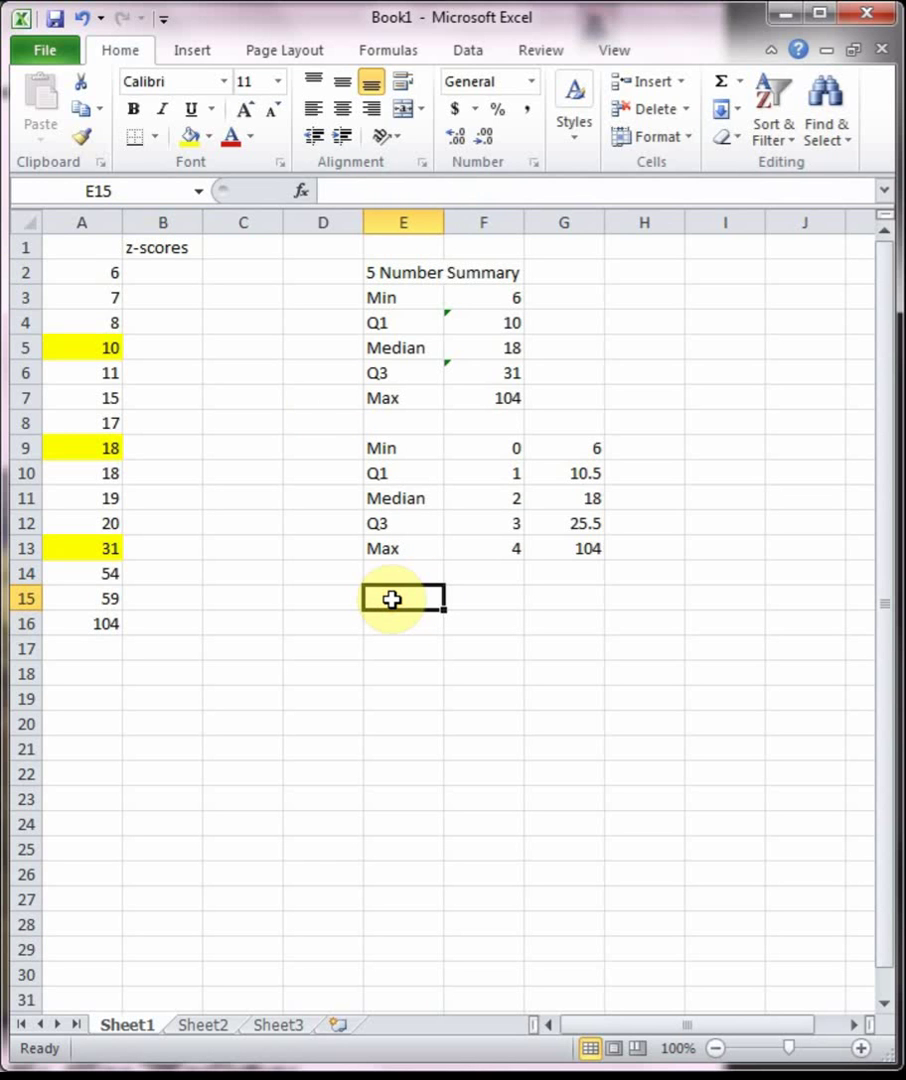
pyautogui.write('mean')
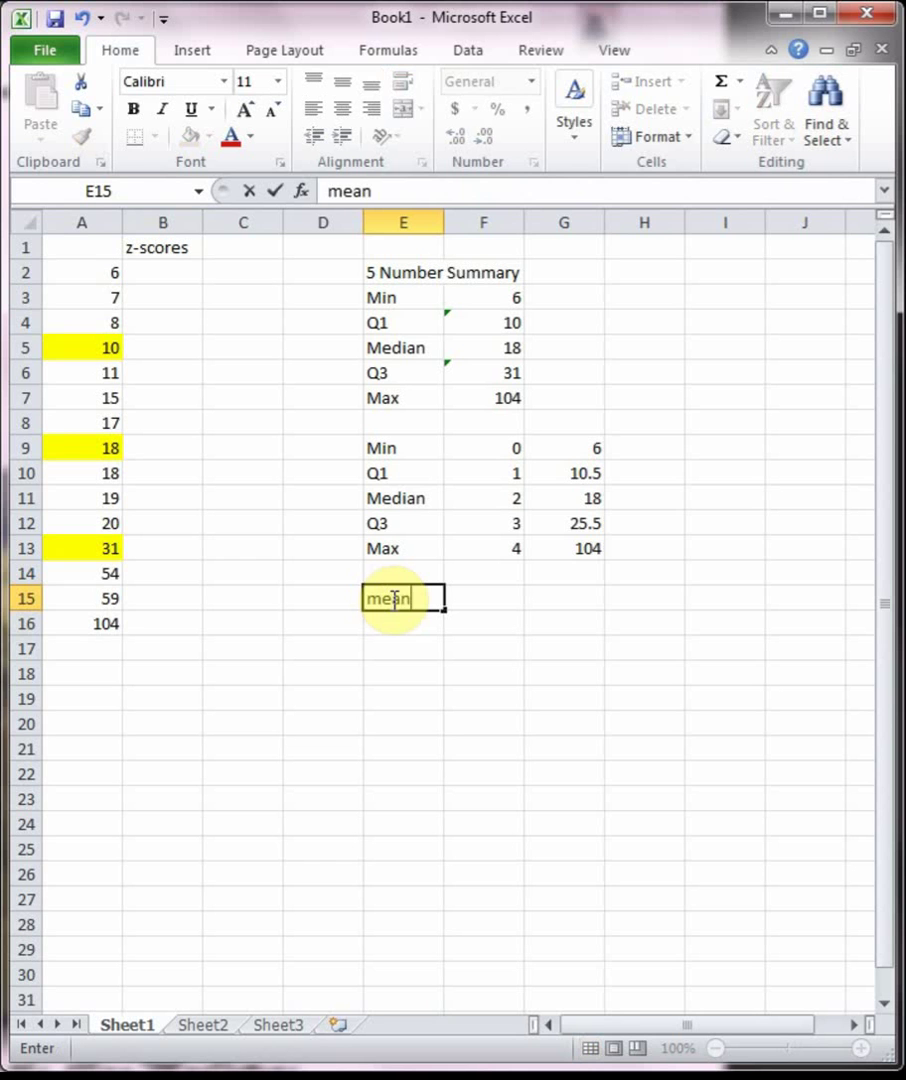
pyautogui.press('Tab')
pyautogui.write('=average(')
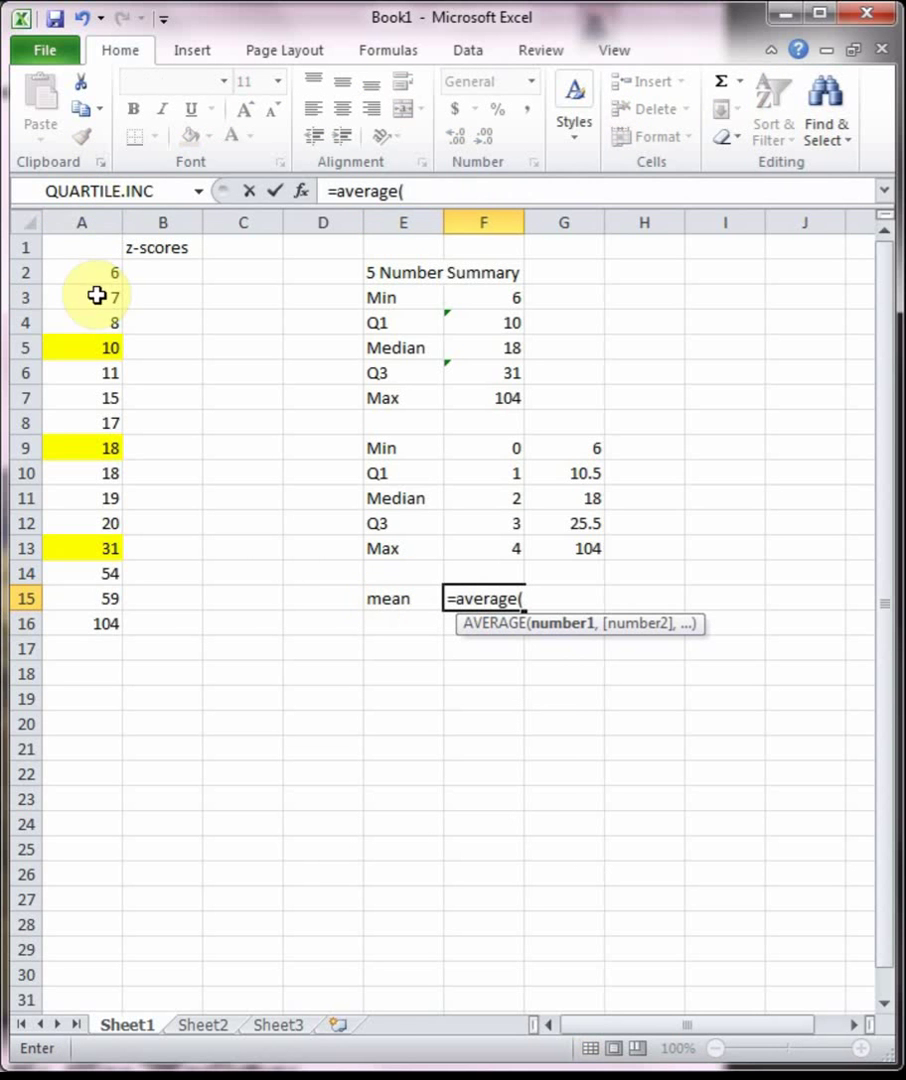
pyautogui.moveTo(96, 272); pyautogui.dragTo(101, 622)
pyautogui.write(')')
pyautogui.press('Return')
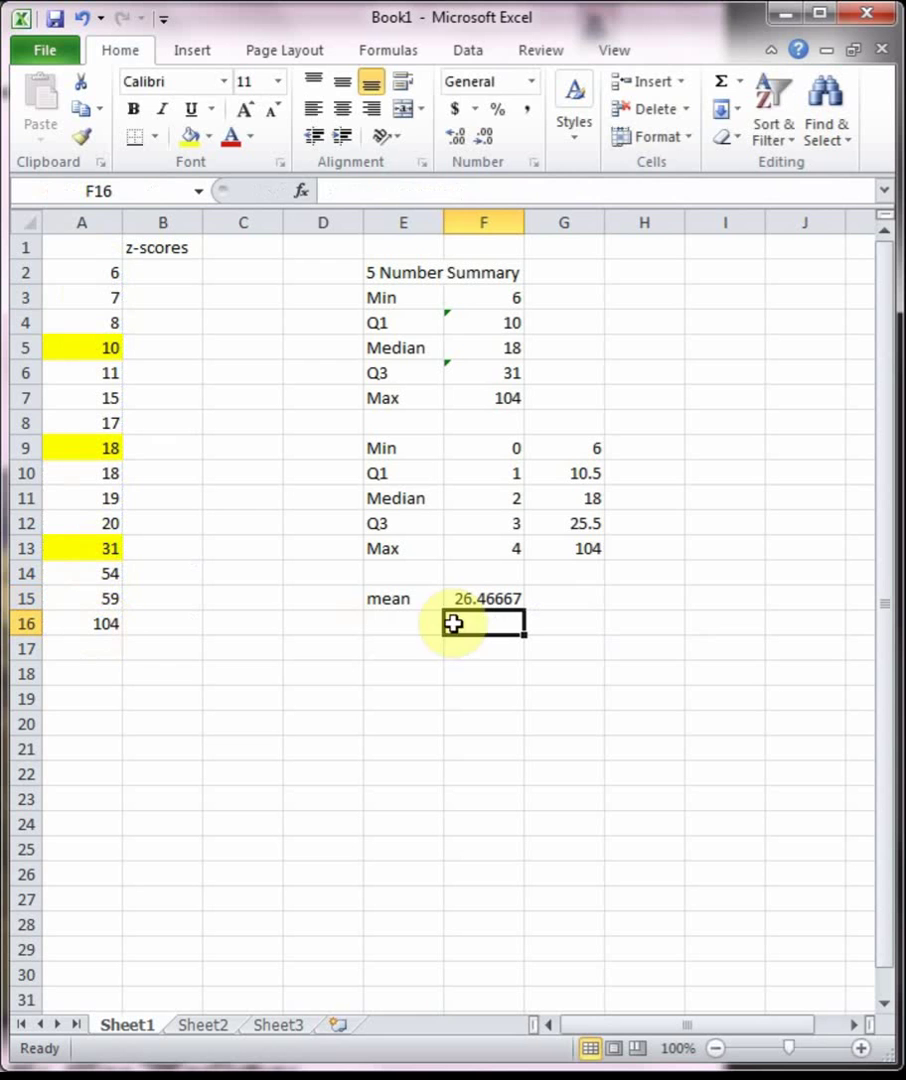
# - Label 'stdev' in E16 and compute =STDEV.P(A2:A16), 25.76785, beside it
pyautogui.click(402, 620)
pyautogui.write('stdev')
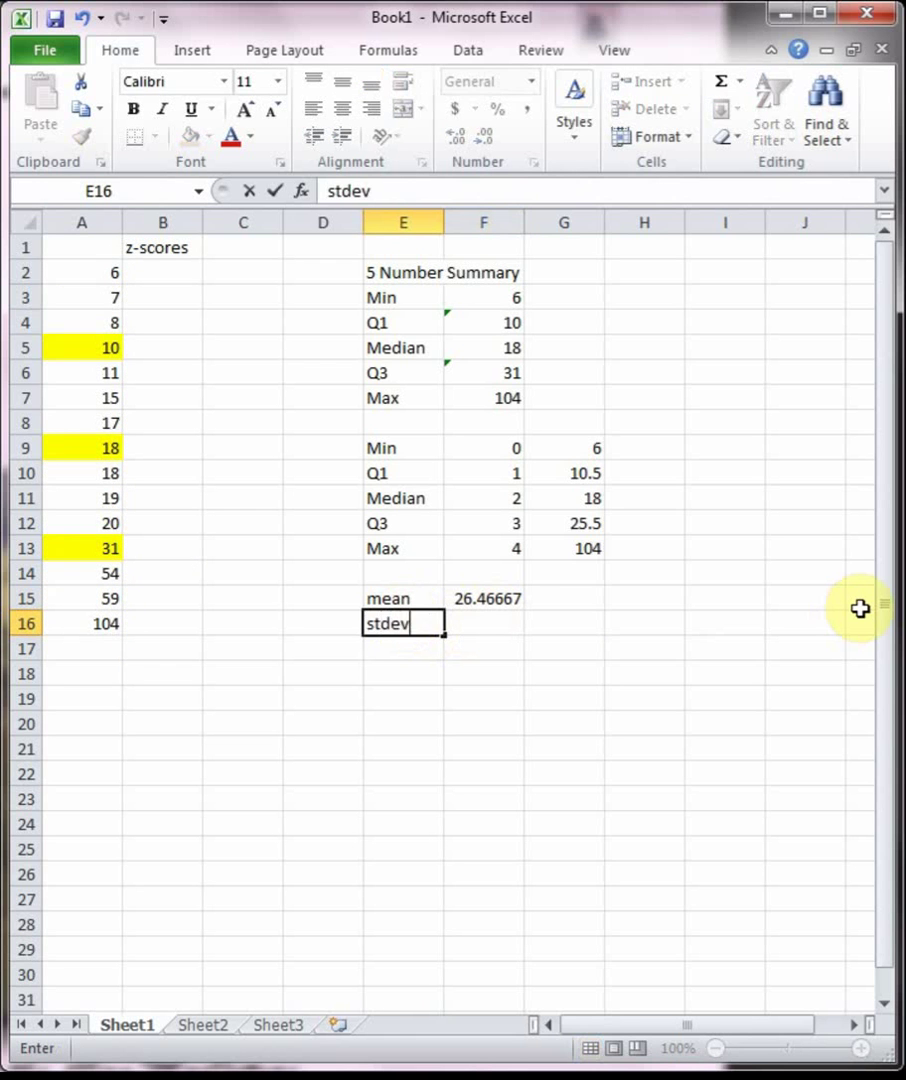
pyautogui.press('Tab')
pyautogui.write('=stdev.p(')
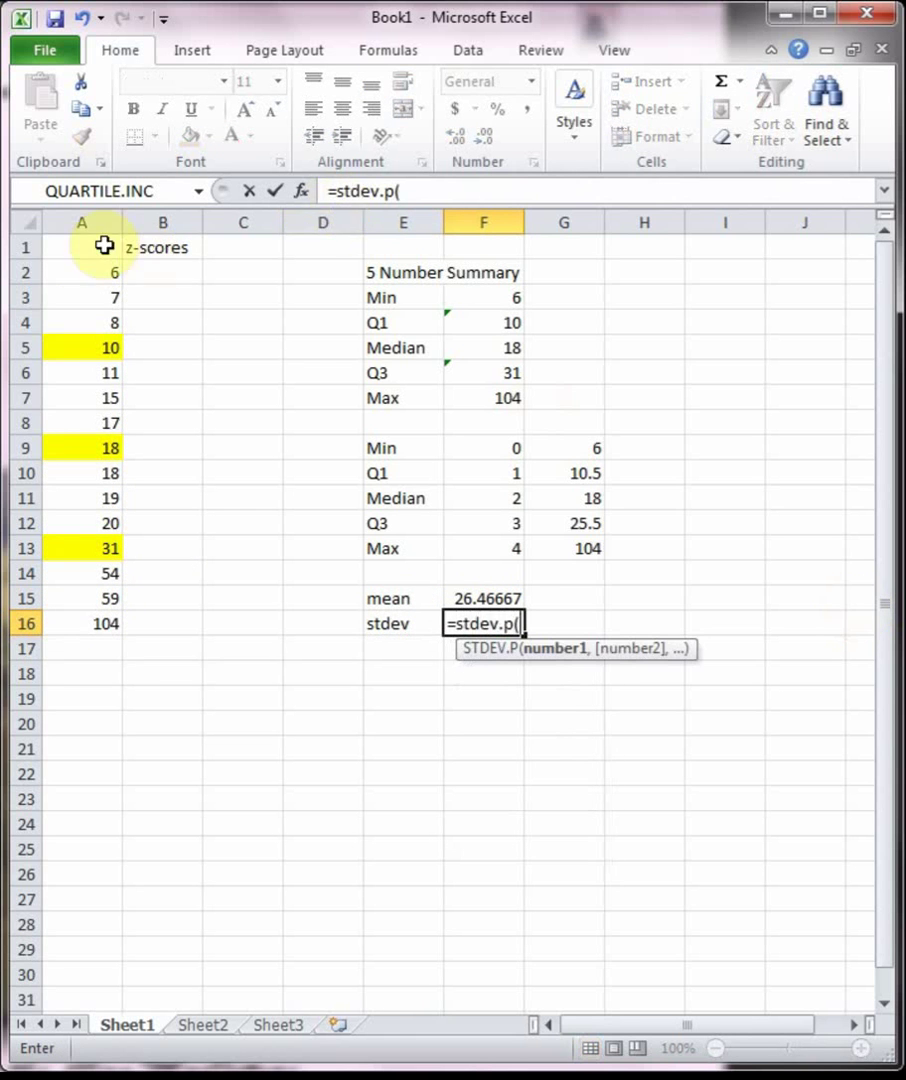
pyautogui.moveTo(96, 275); pyautogui.dragTo(104, 614)
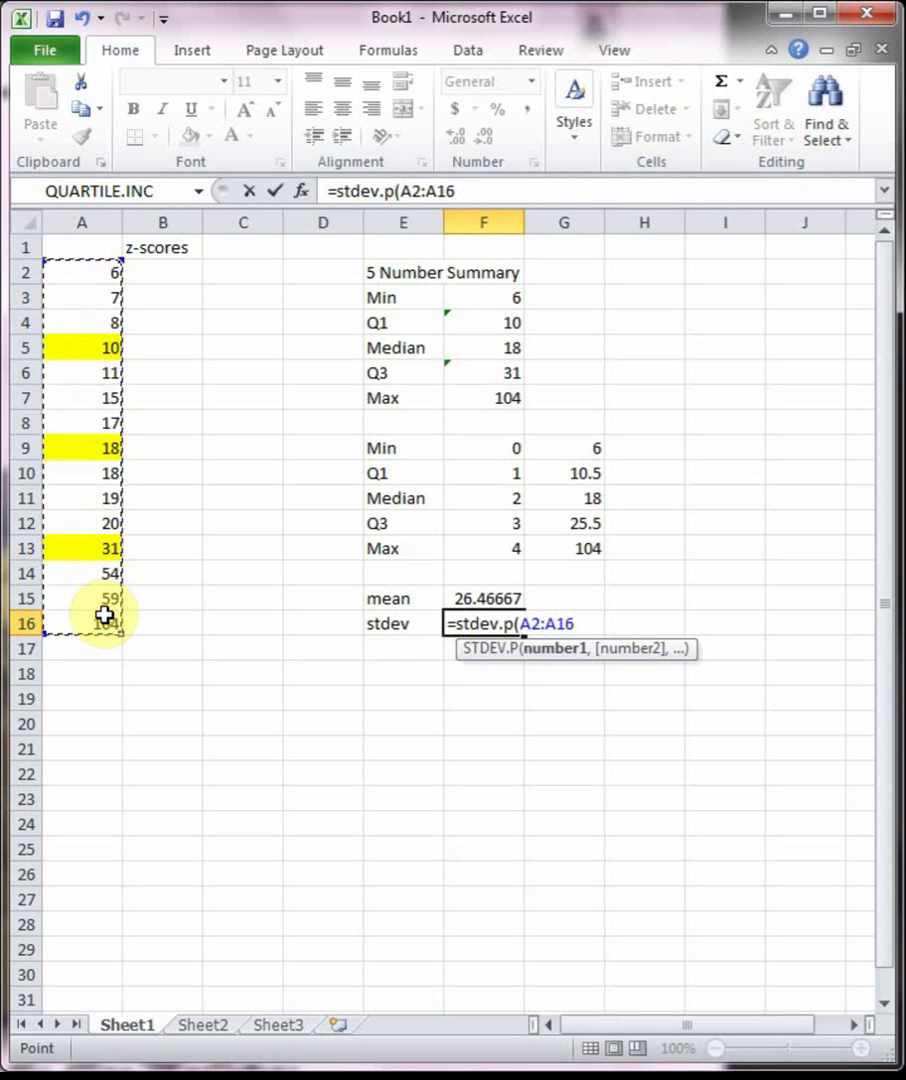
pyautogui.write(')')
pyautogui.press('Return')
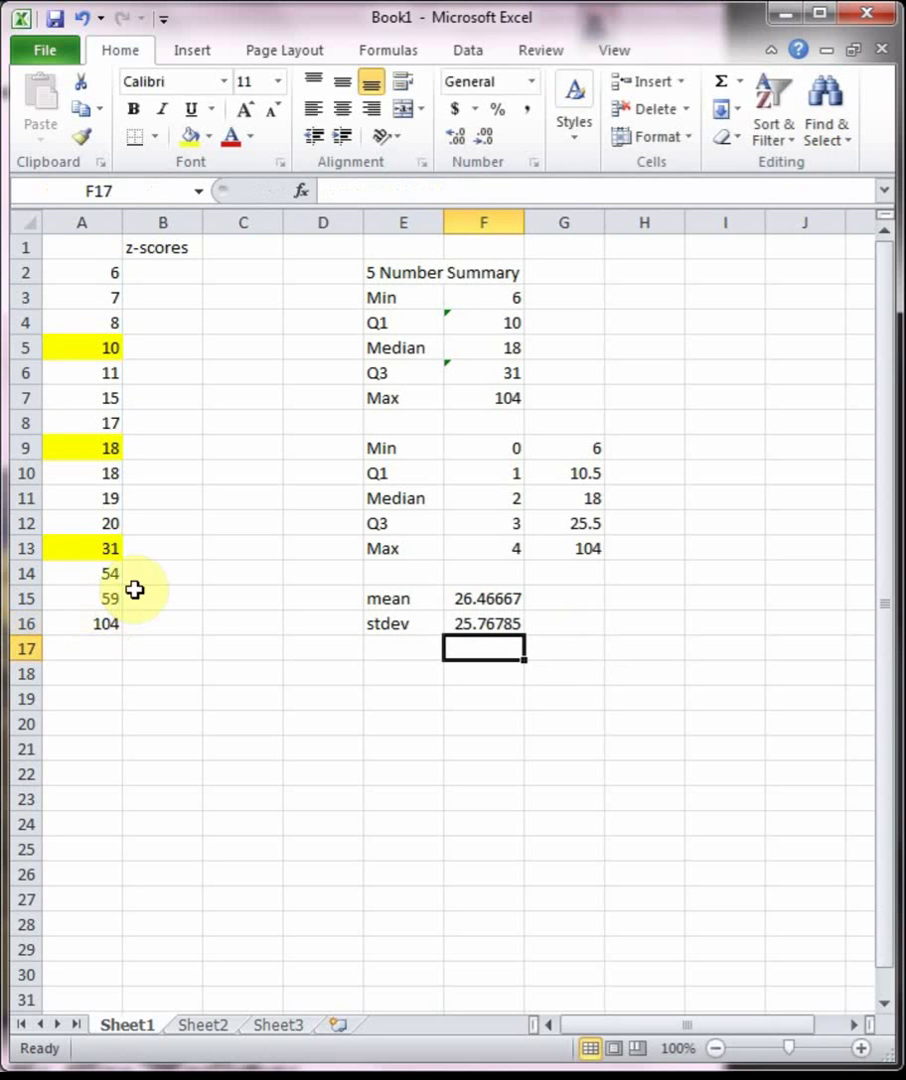
# - Enter =(A2-$F$15)/$F$16 in B2 and fill it down to B16
pyautogui.click(166, 278)
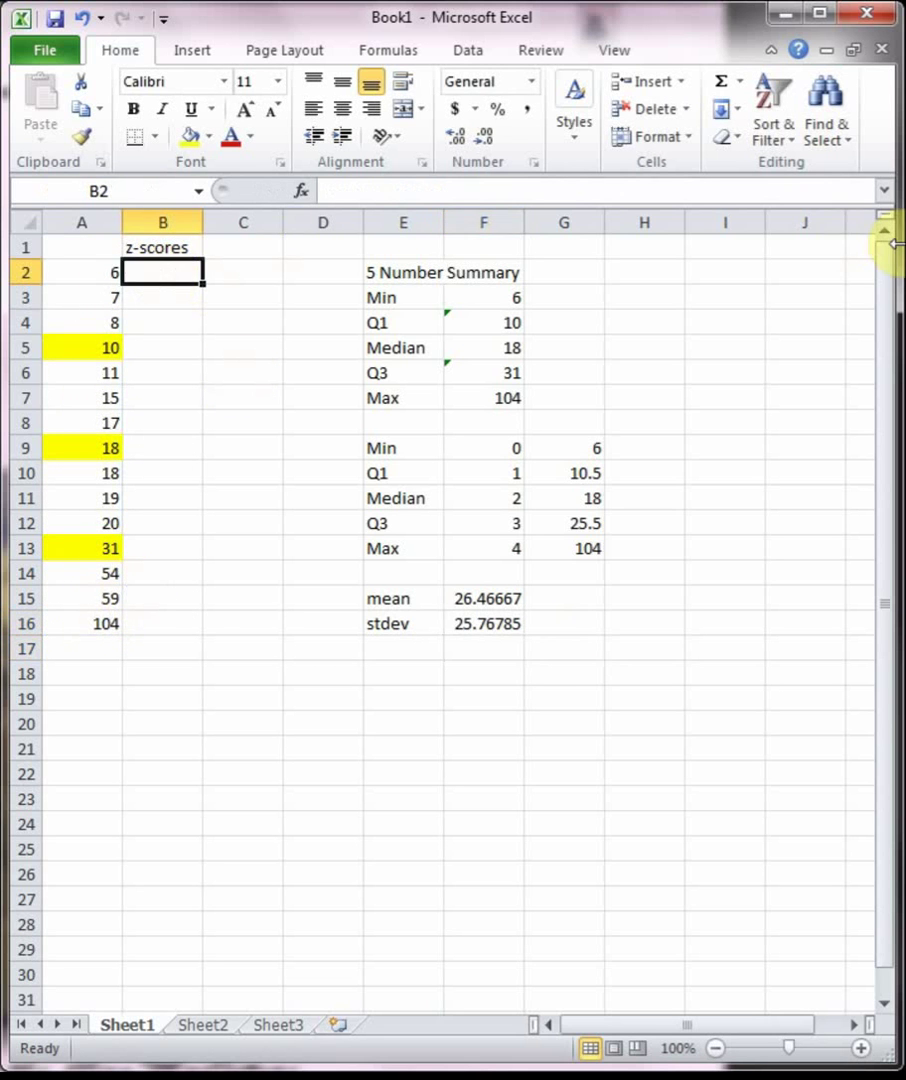
pyautogui.write('=')
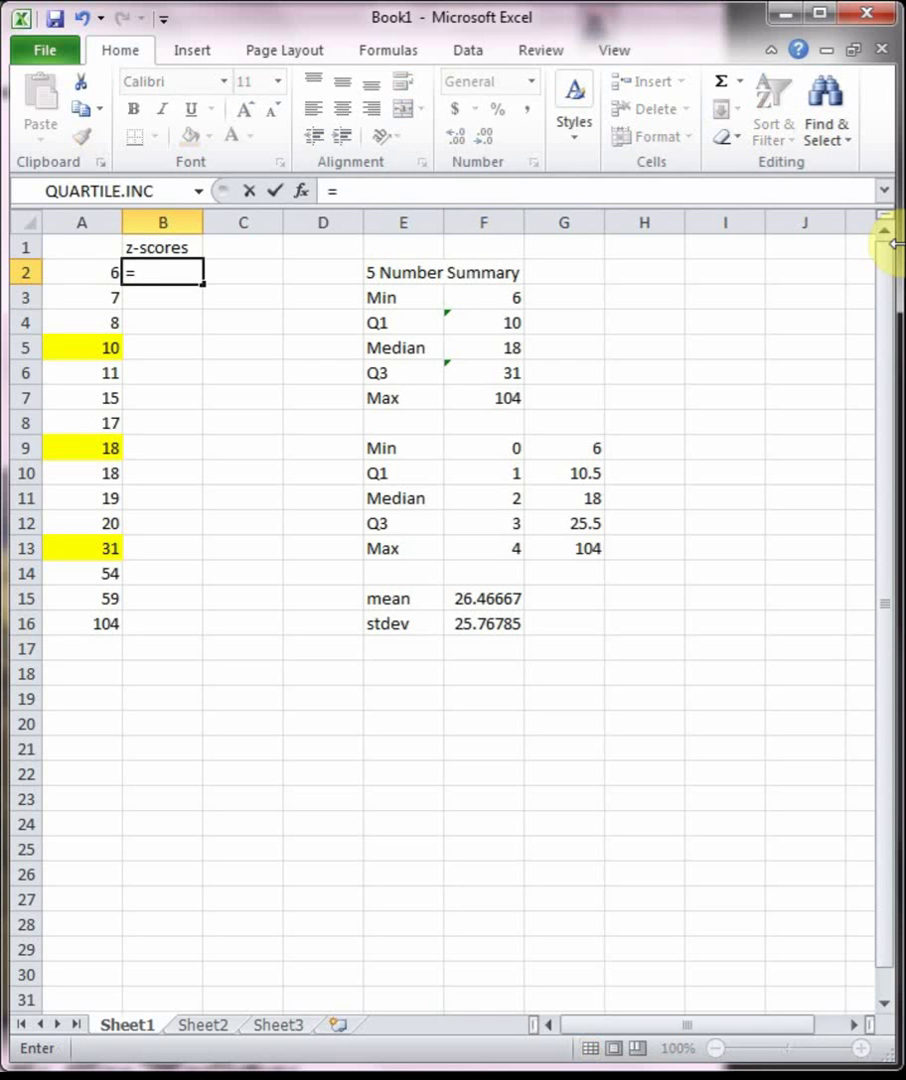
pyautogui.write('(')
pyautogui.click(86, 279)
pyautogui.write('-')
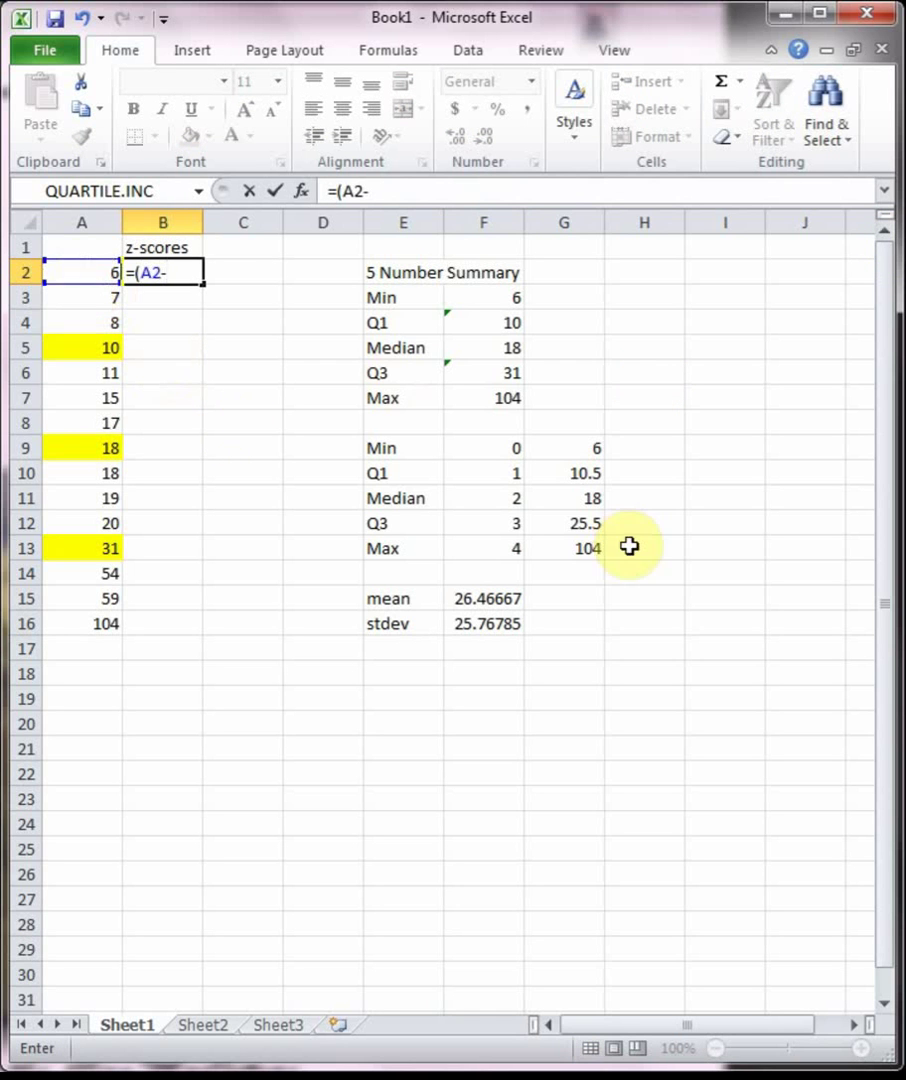
pyautogui.click(510, 600)
pyautogui.press('F4')
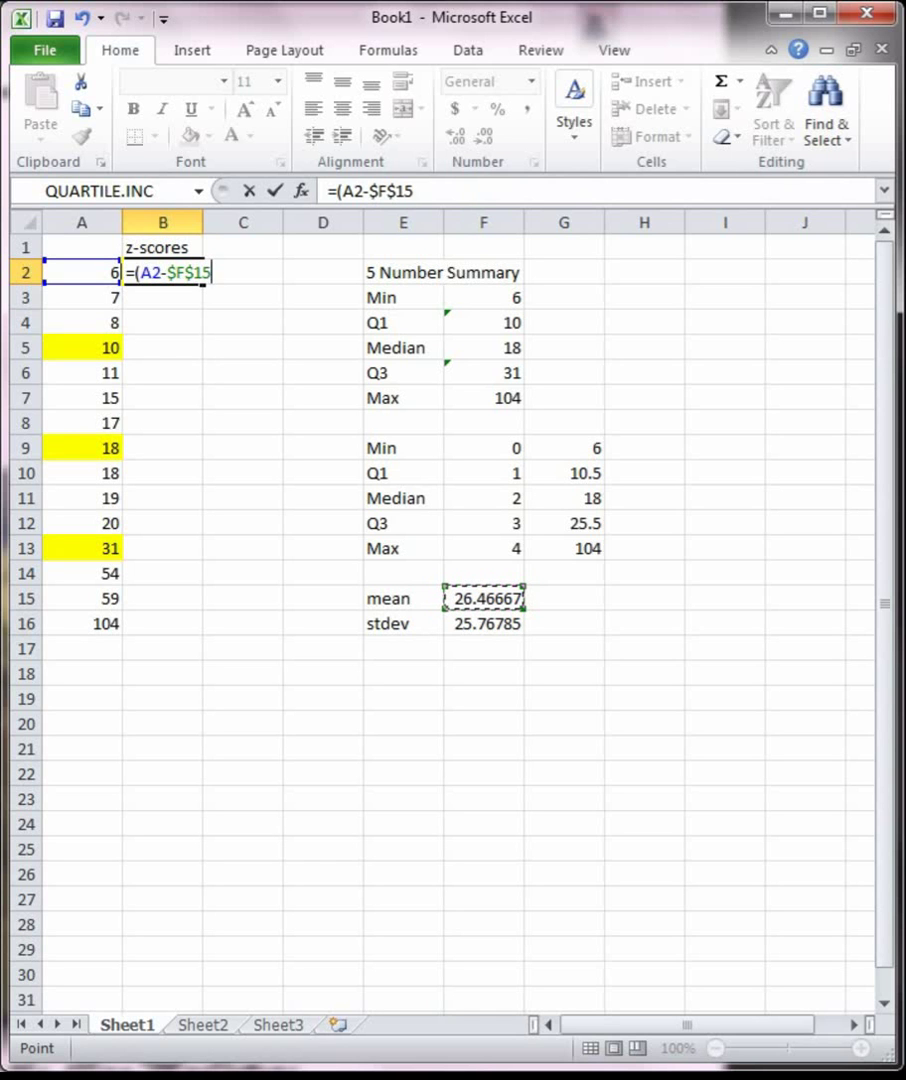
pyautogui.write(')')
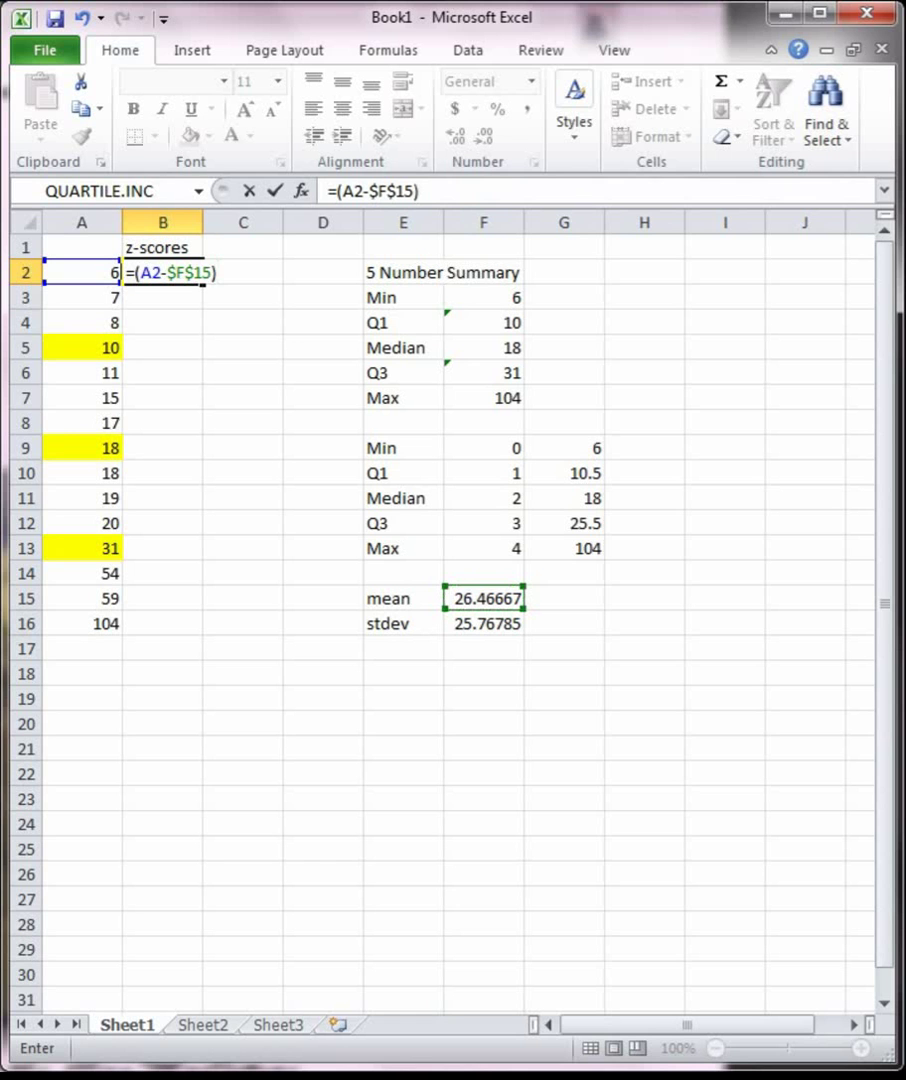
pyautogui.write('/')
pyautogui.click(499, 626)
pyautogui.press('F4')
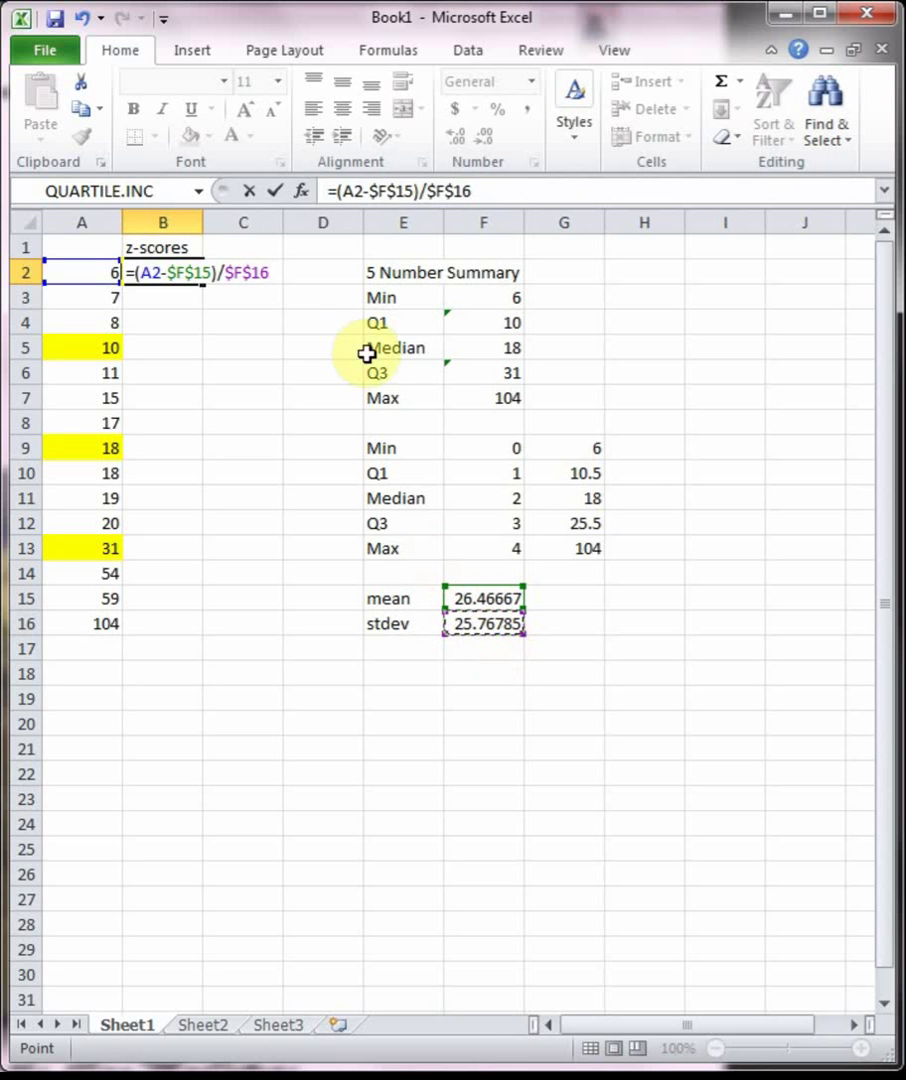
pyautogui.press('Return')
pyautogui.click(161, 270)
pyautogui.doubleClick(203, 281)
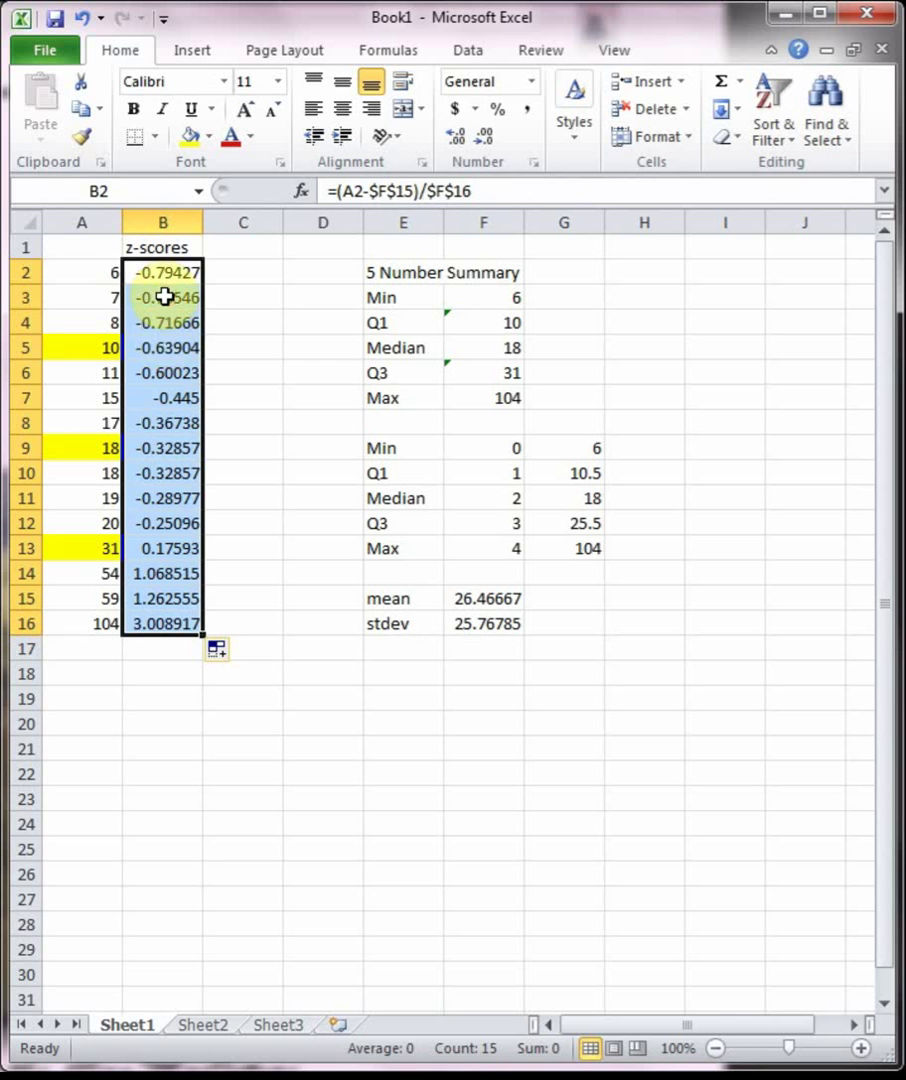
pyautogui.click(164, 298)
pyautogui.click(165, 325)
pyautogui.click(166, 368)
pyautogui.click(168, 398)
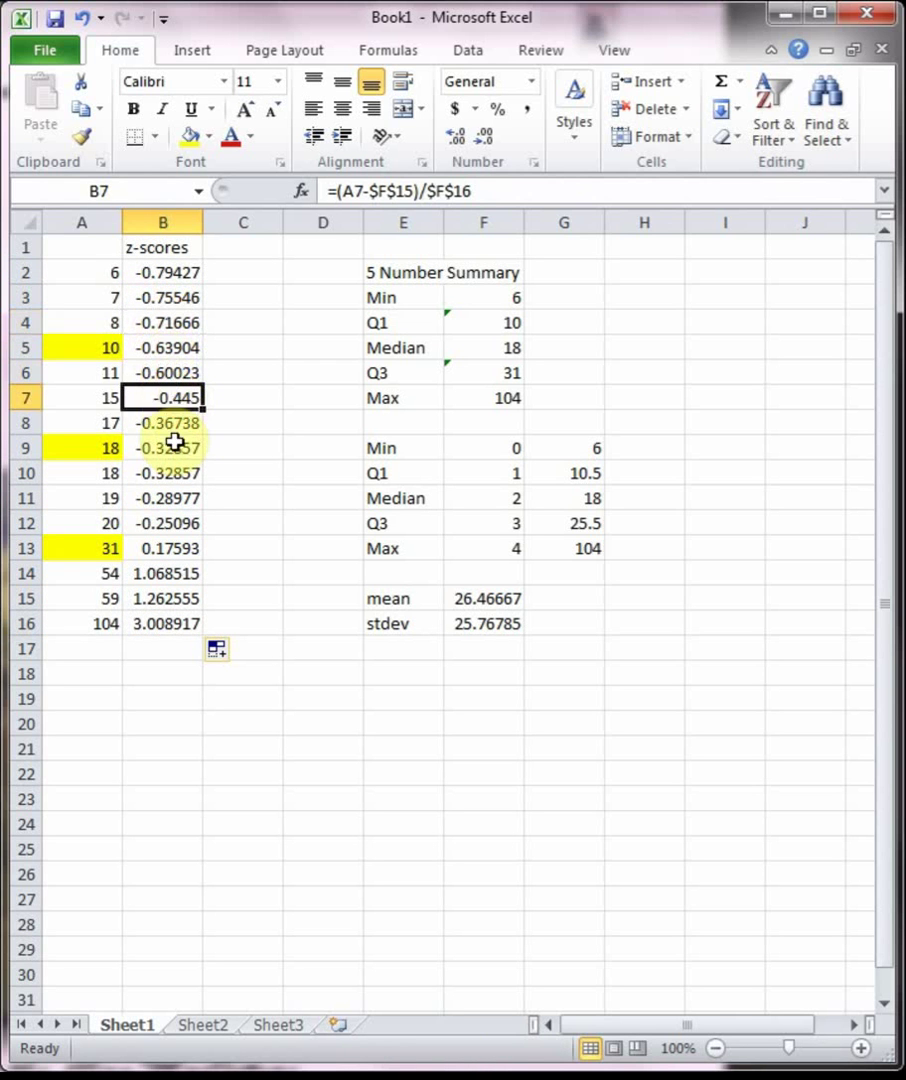
pyautogui.click(176, 450)
pyautogui.click(186, 495)
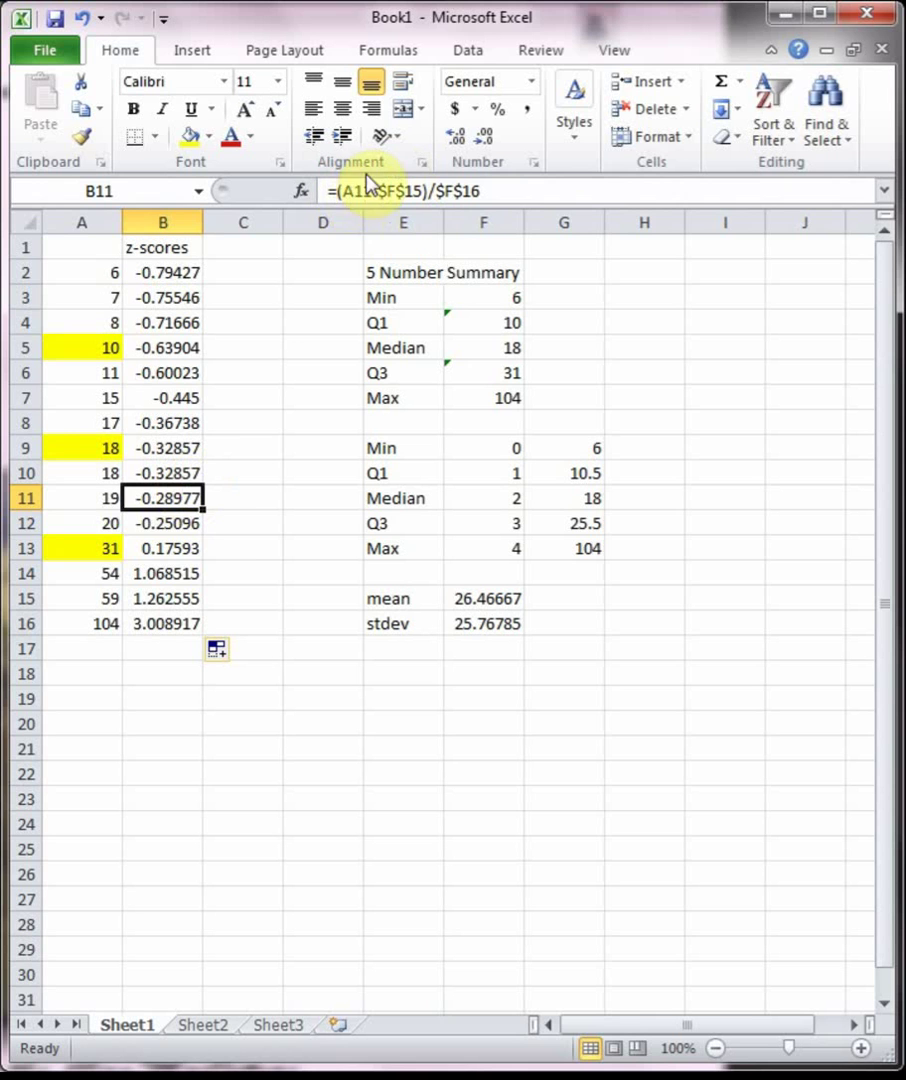
pyautogui.click(160, 522)
pyautogui.click(162, 550)
pyautogui.click(166, 598)
pyautogui.click(178, 645)
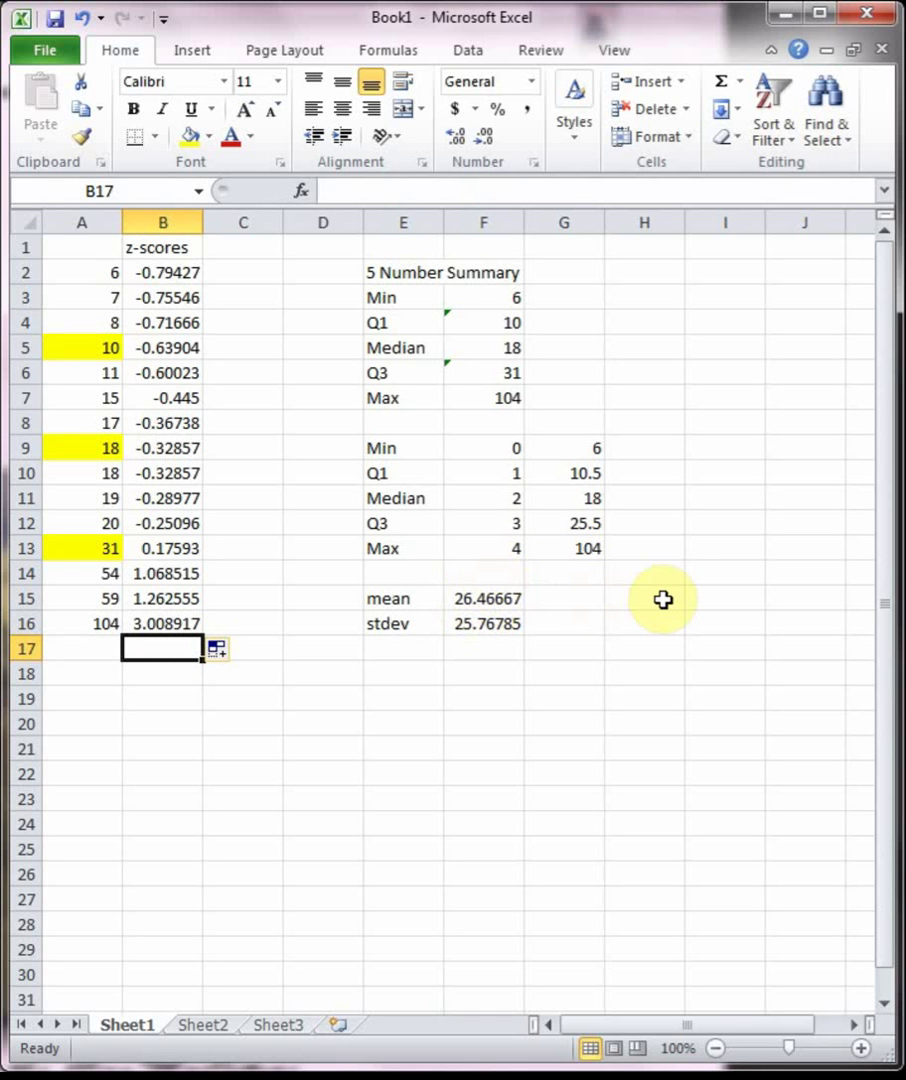
pyautogui.click(175, 277)
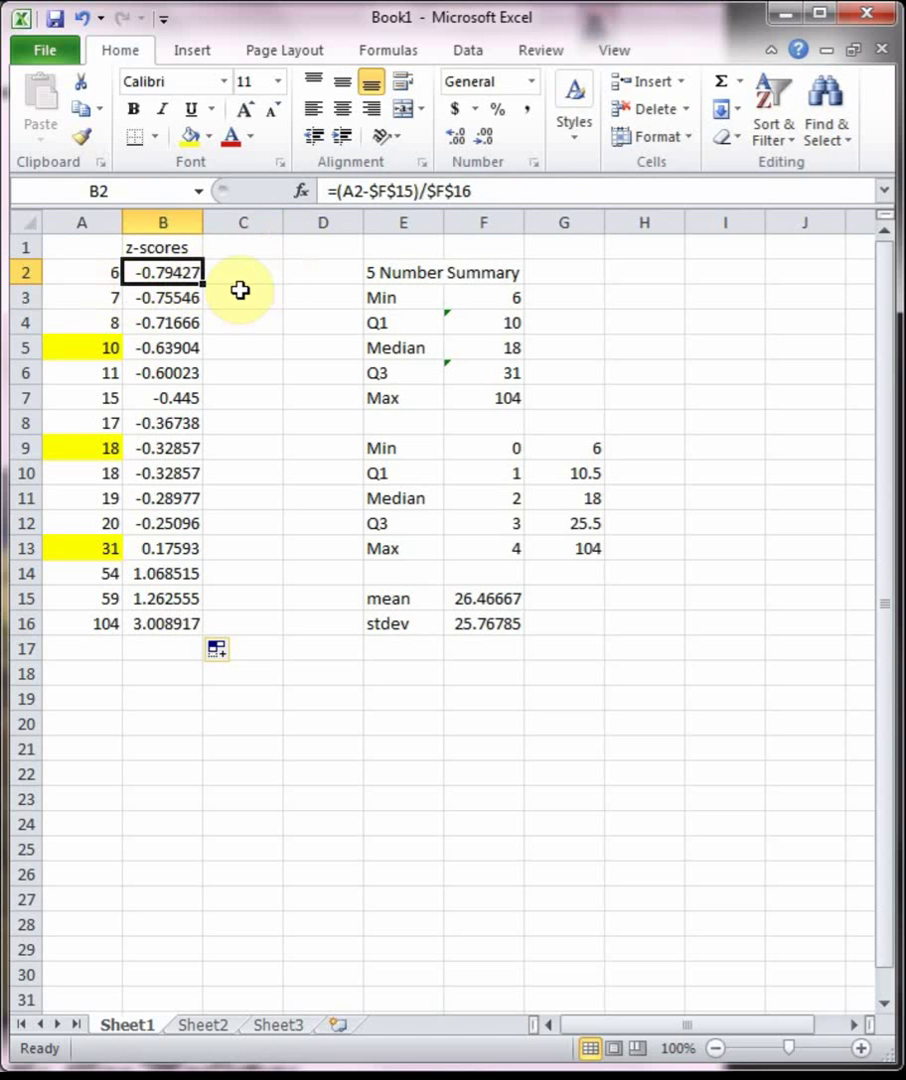
pyautogui.click(188, 296)
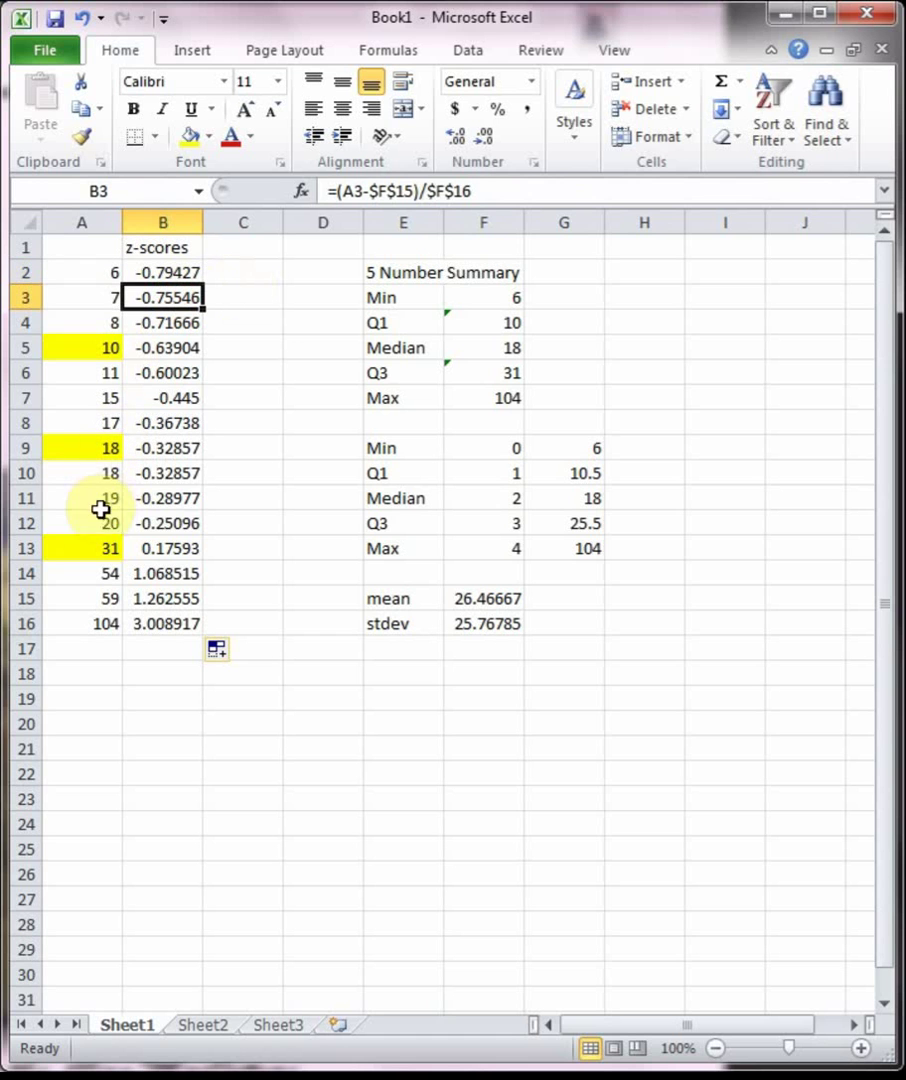
pyautogui.click(174, 524)
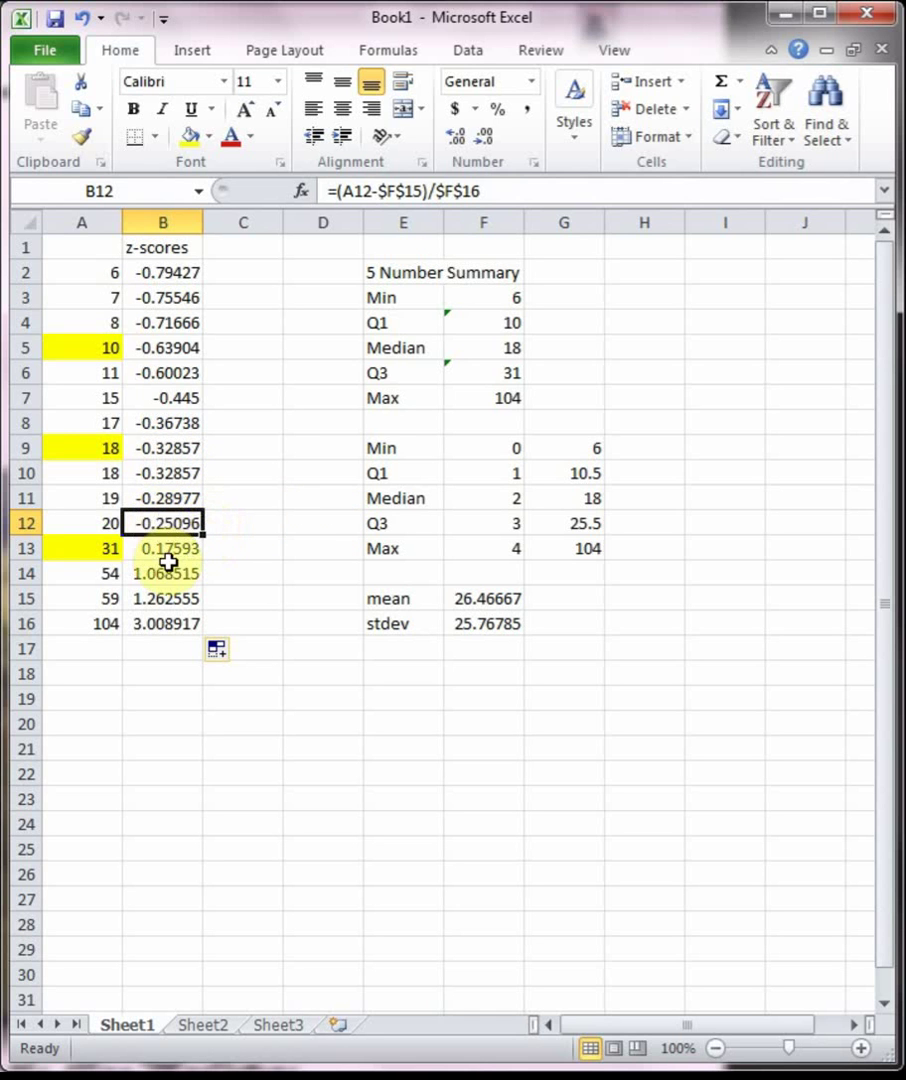
pyautogui.click(181, 551)
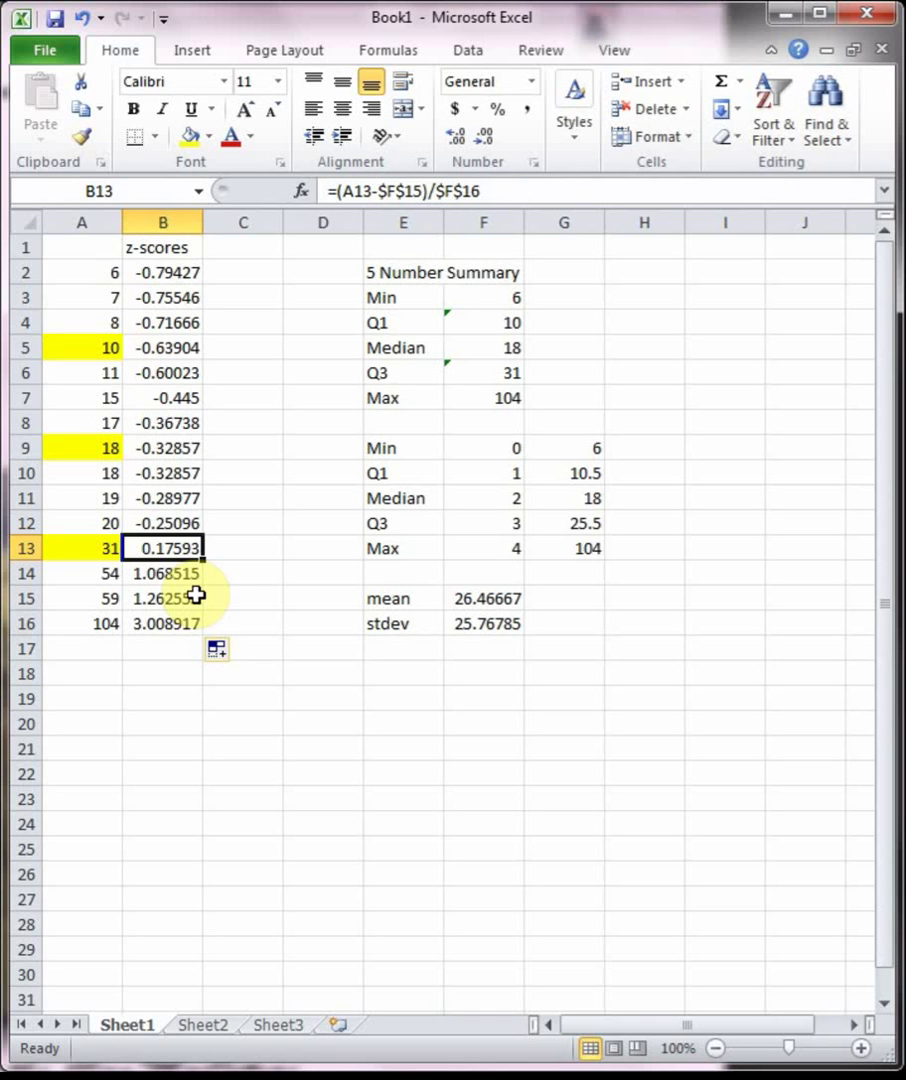
pyautogui.click(177, 576)
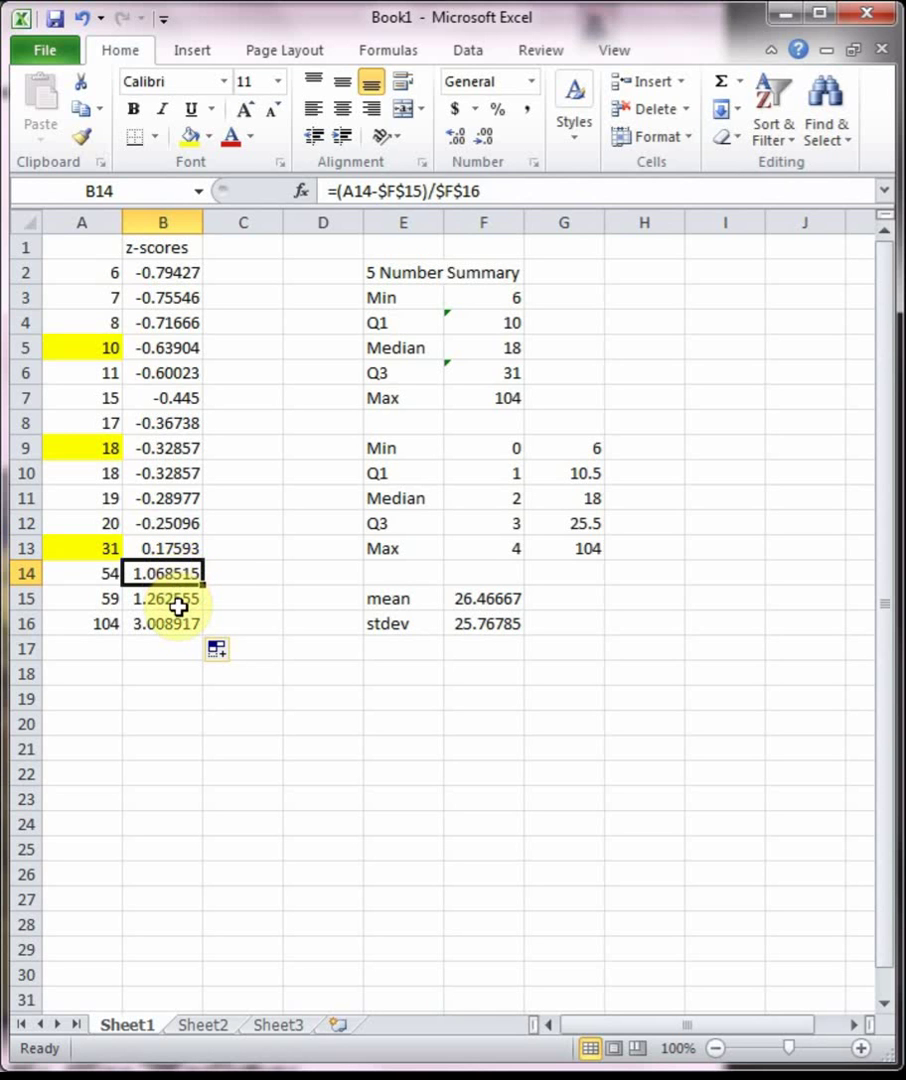
pyautogui.click(177, 603)
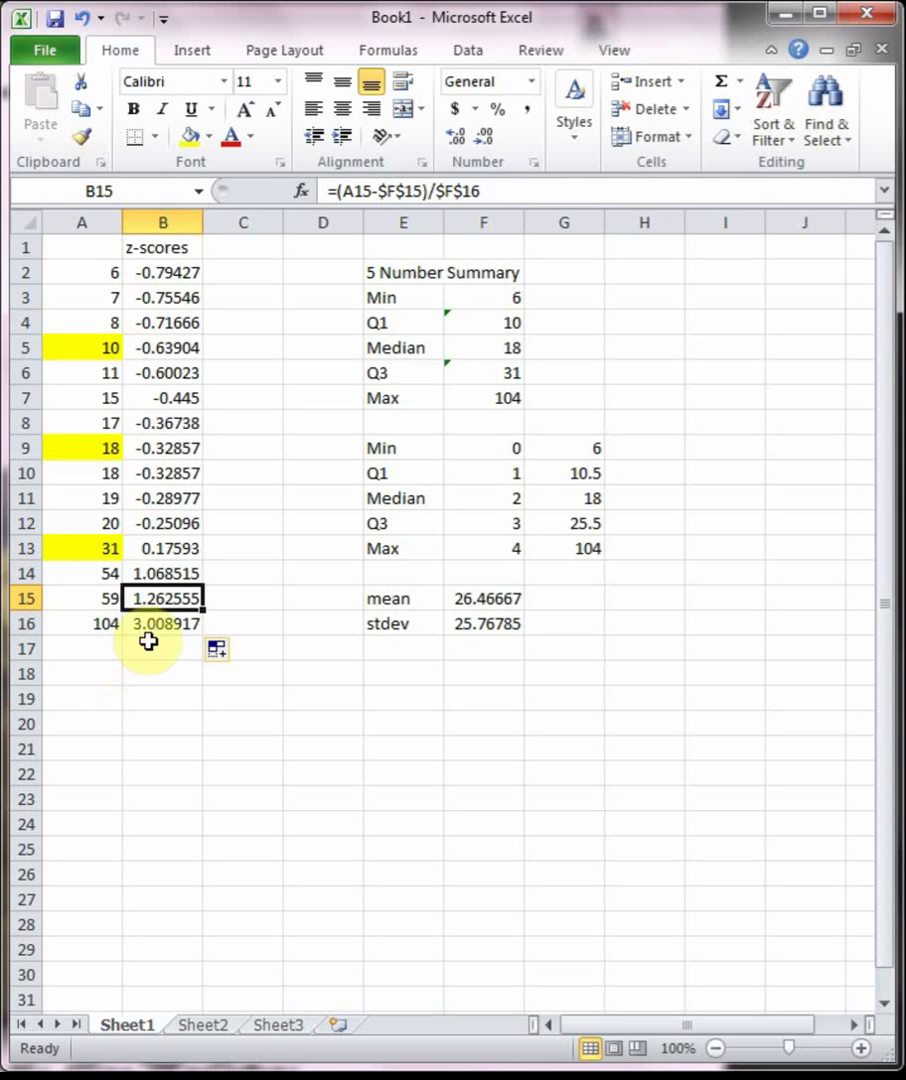
pyautogui.click(171, 623)
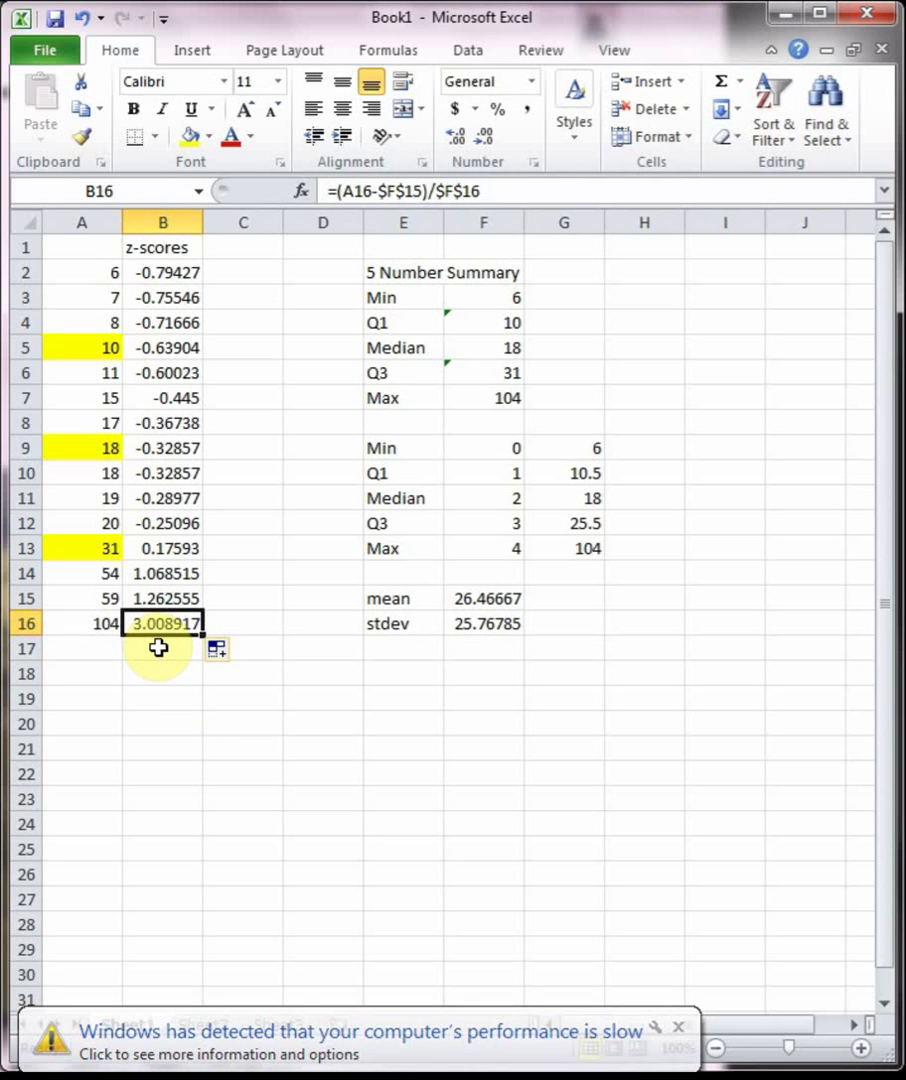
pyautogui.moveTo(158, 647); pyautogui.dragTo(91, 642)
pyautogui.click(141, 622)
pyautogui.moveTo(90, 523); pyautogui.dragTo(90, 548)
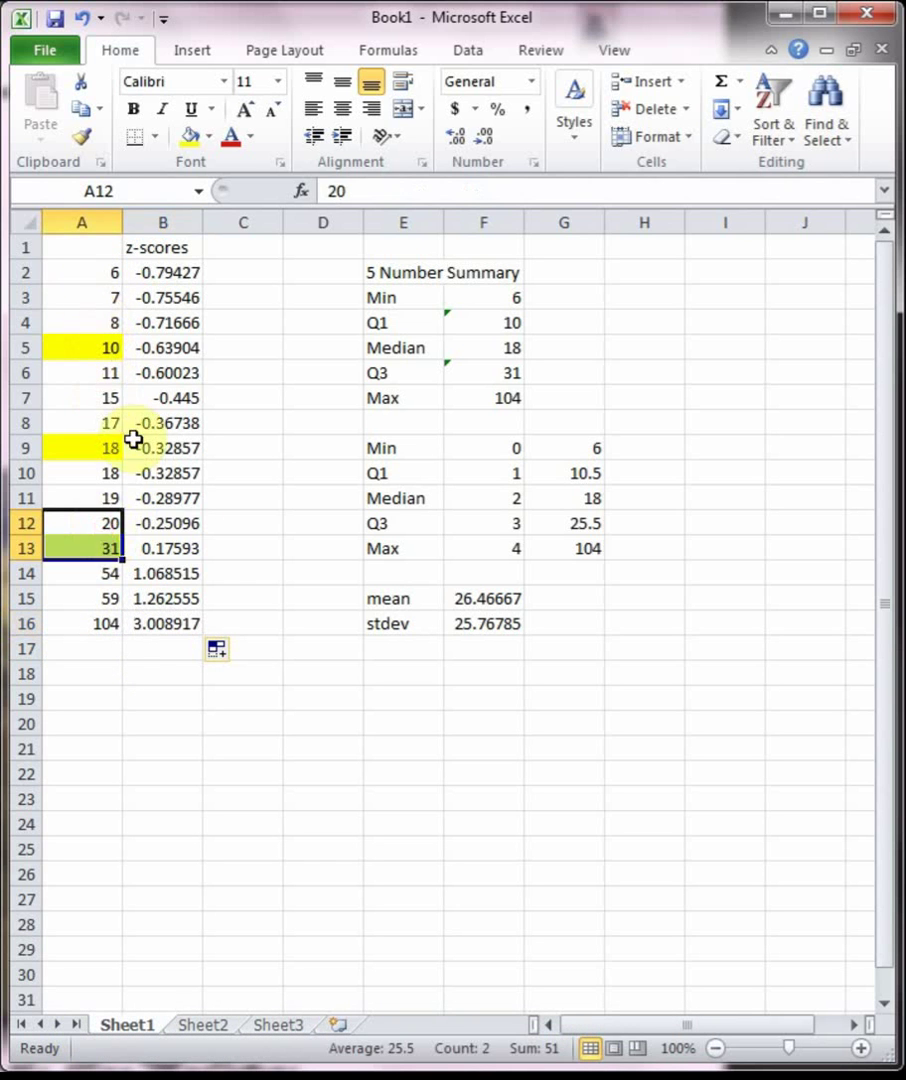
pyautogui.click(278, 522)
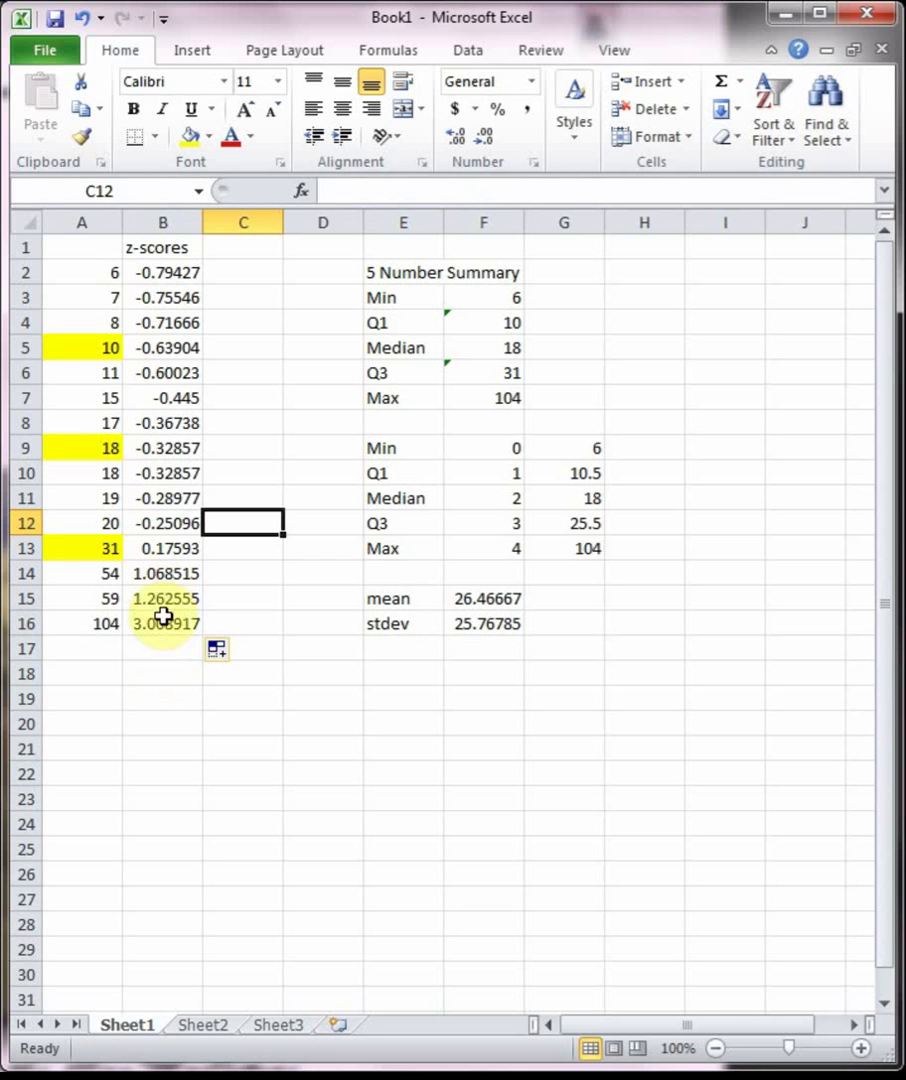
pyautogui.moveTo(178, 518); pyautogui.dragTo(154, 268)
pyautogui.click(225, 306)
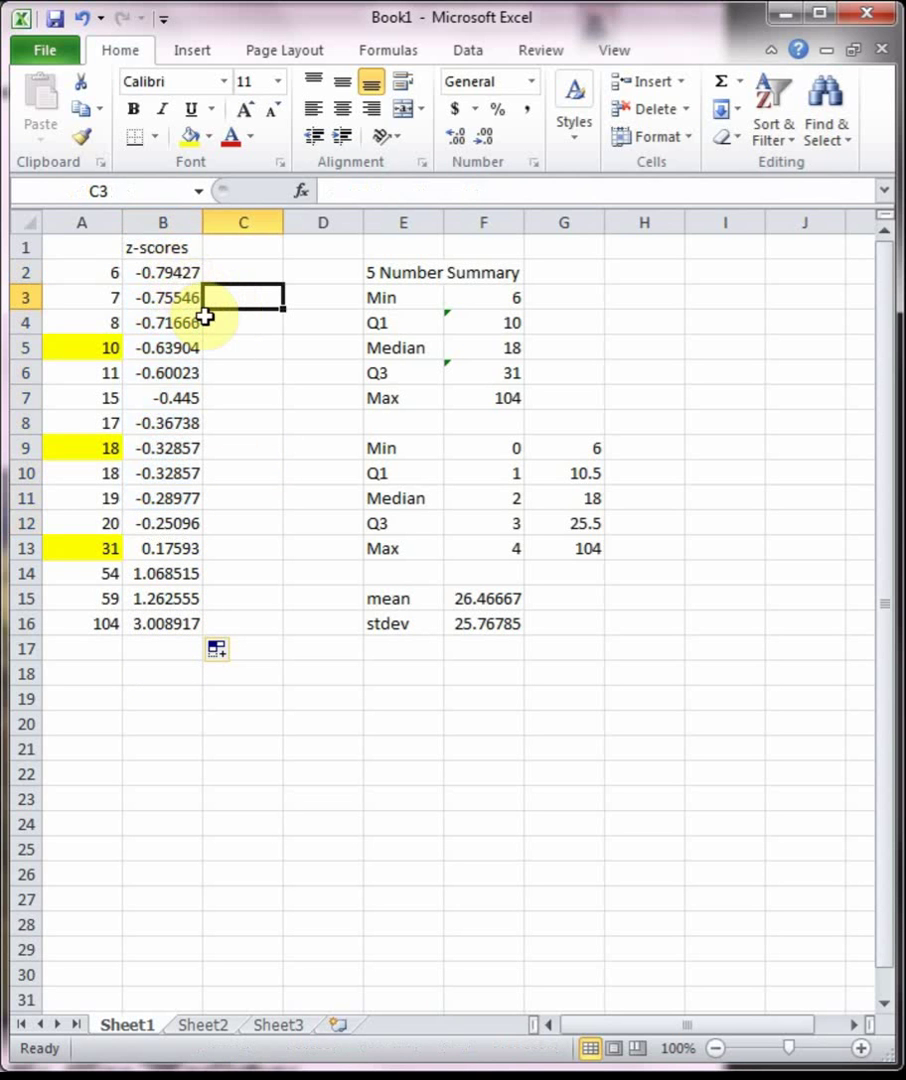